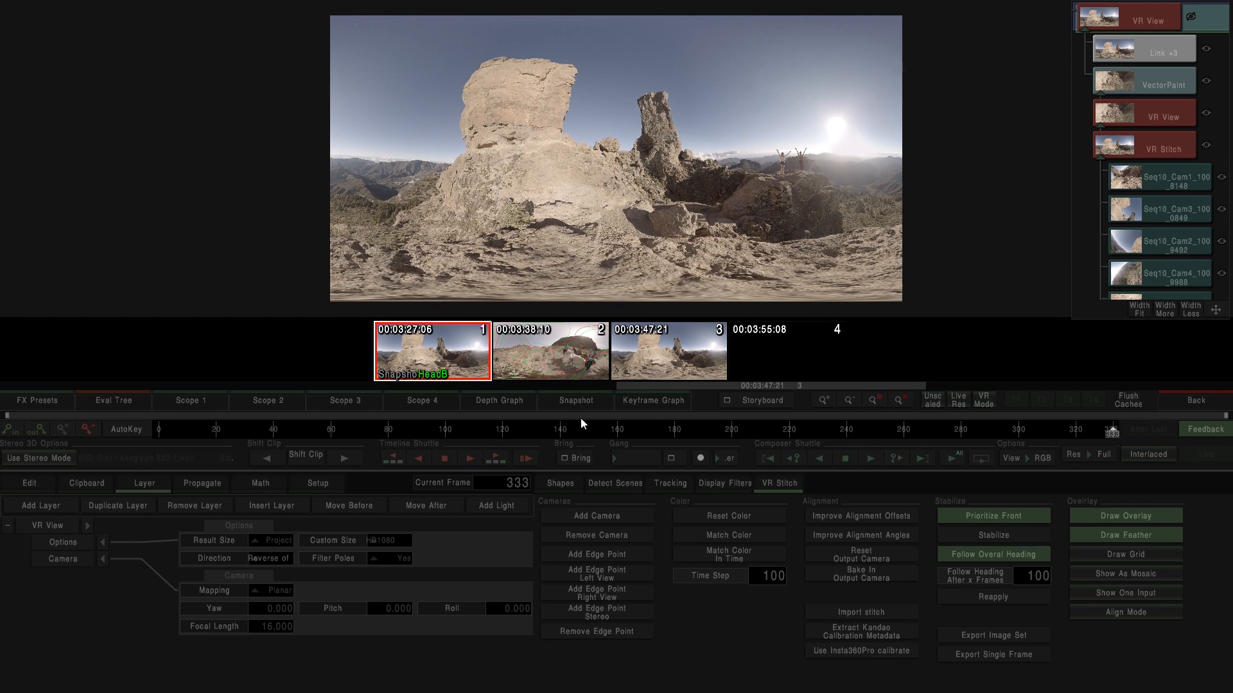
- Examine the second clip's VR Stitch, and the full parameter list of the first clip's VR Stitch node
{"action": "left_click", "coordinate": [552, 366]}
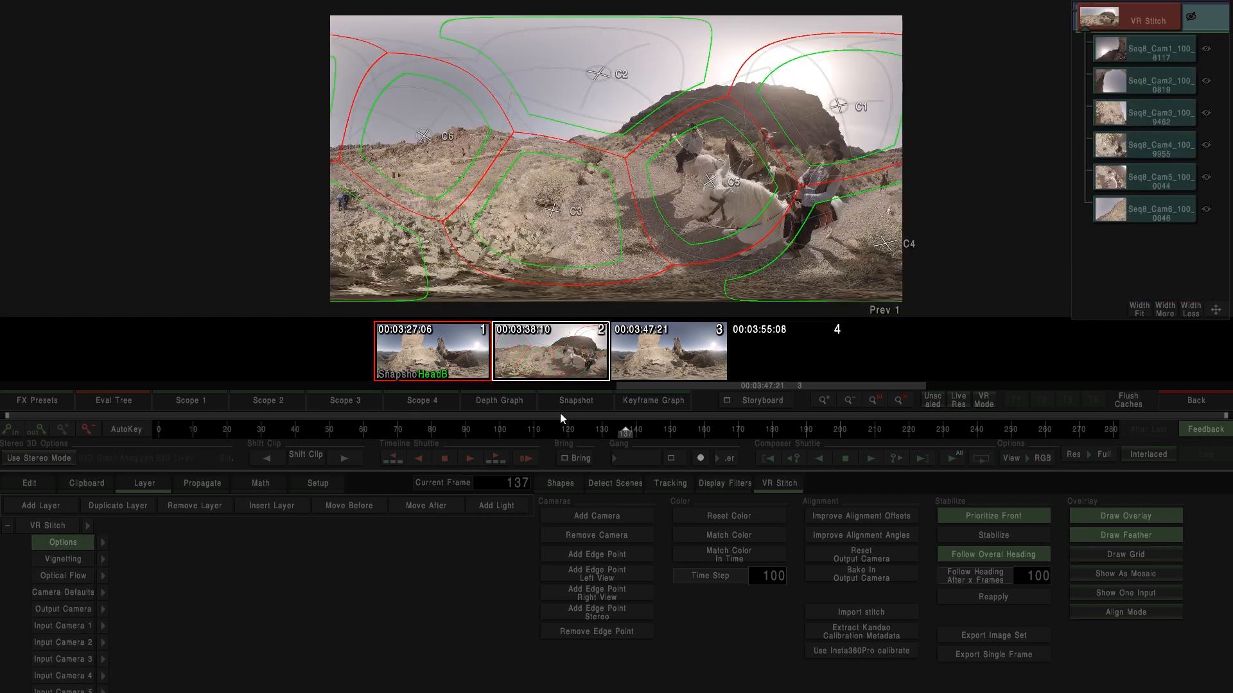
{"action": "left_click", "coordinate": [436, 357]}
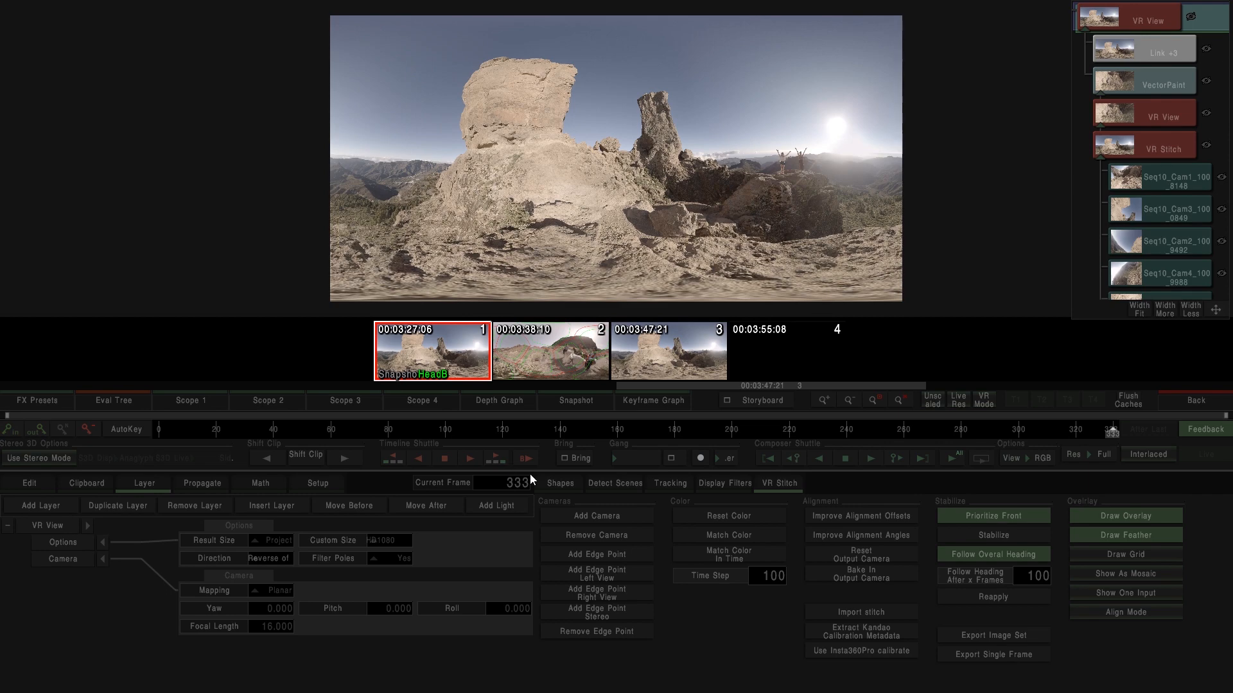
{"action": "left_click", "coordinate": [980, 408]}
{"action": "left_click_drag", "start_coordinate": [1148, 63], "coordinate": [1085, 98]}
{"action": "left_click", "coordinate": [984, 399]}
{"action": "left_click", "coordinate": [1147, 150]}
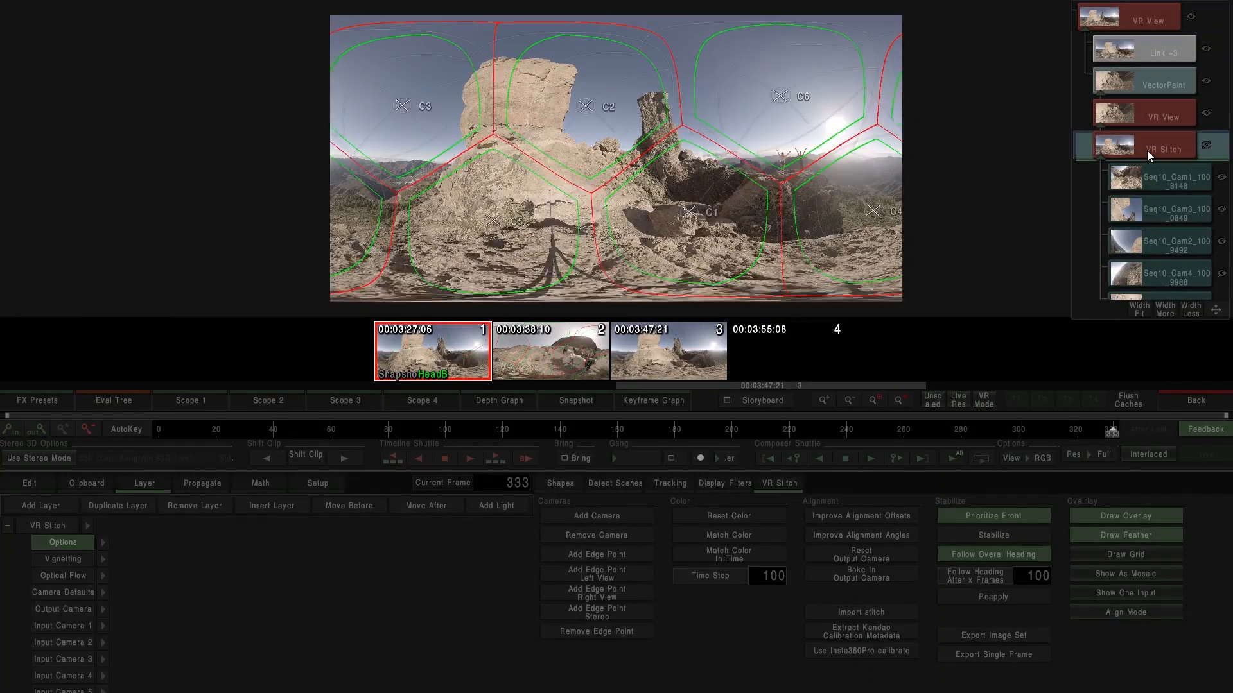
{"action": "left_click", "coordinate": [89, 525]}
{"action": "scroll", "coordinate": [284, 623], "scroll_direction": "down", "scroll_amount": 1}
{"action": "left_click_drag", "start_coordinate": [283, 623], "coordinate": [124, 611]}
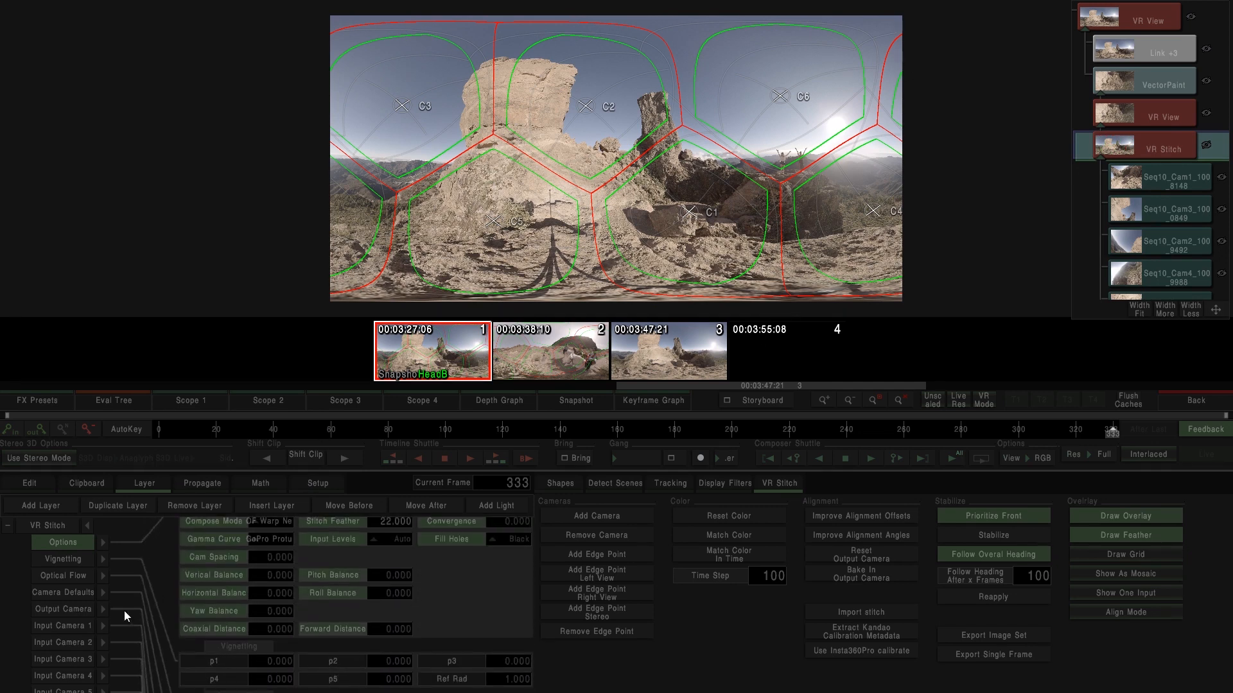
{"action": "left_click", "coordinate": [87, 526]}
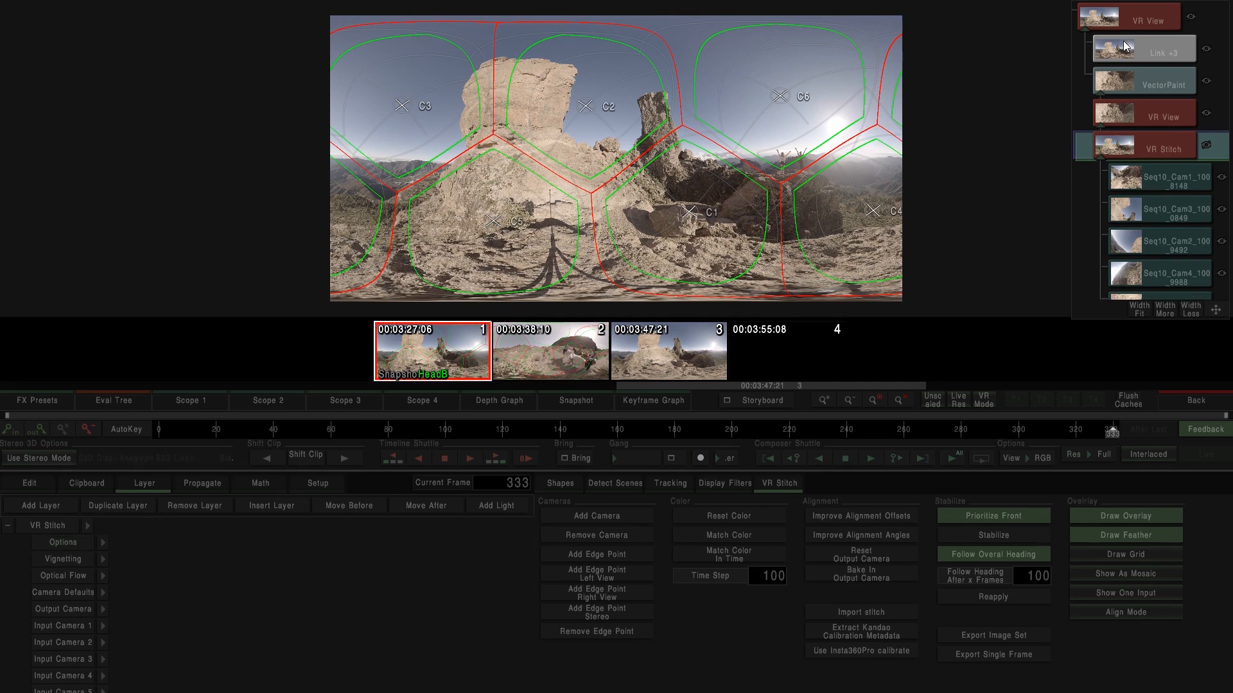
- Examine the first clip's effect chain from VR Stitch through the lower VR View and VectorPaint to the output VR View
{"action": "left_click", "coordinate": [1128, 17]}
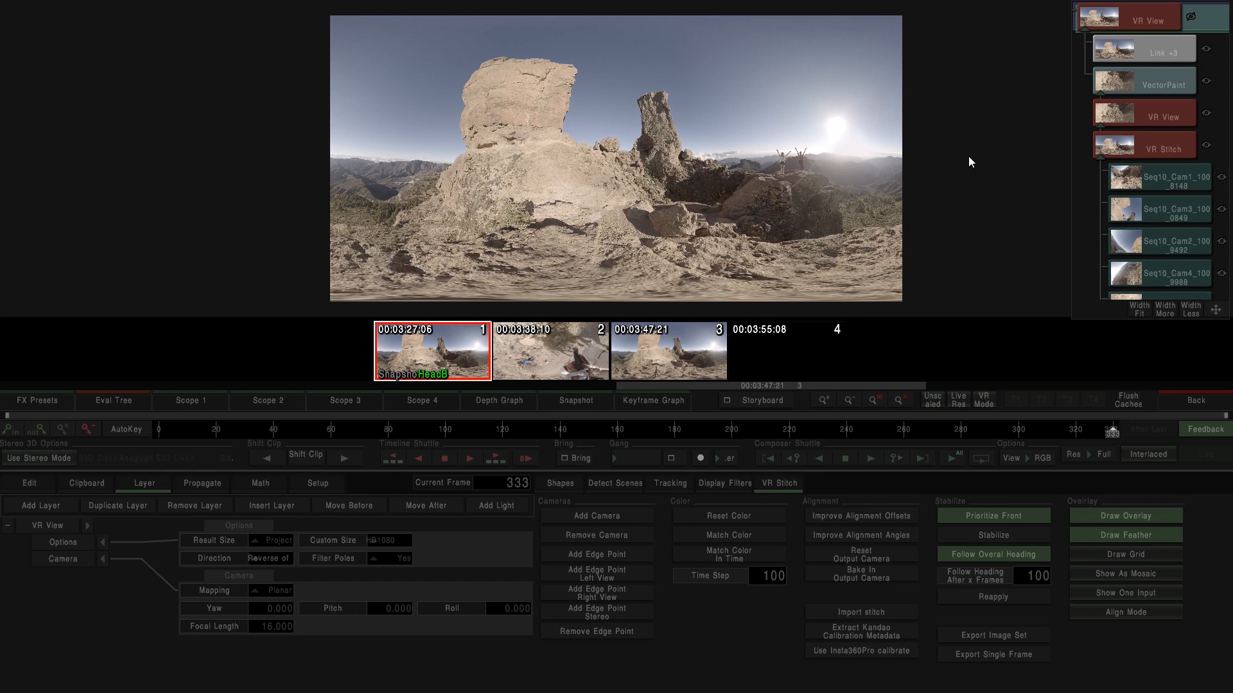
{"action": "left_click", "coordinate": [1136, 144]}
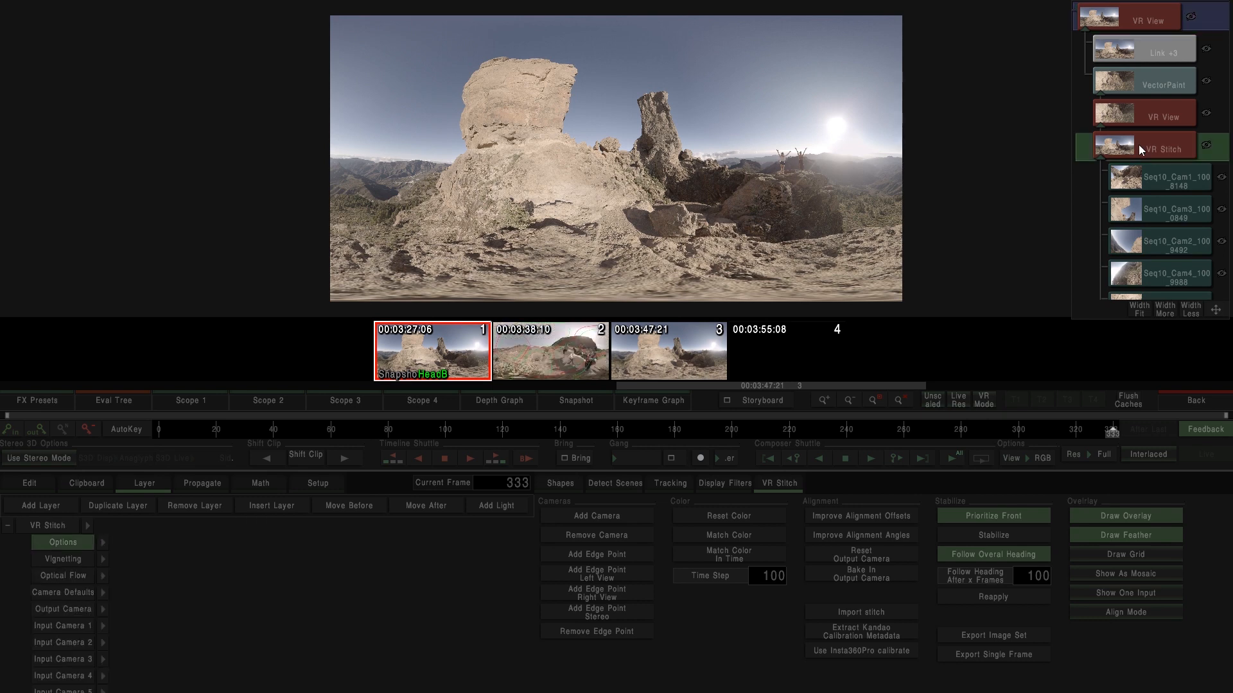
{"action": "left_click", "coordinate": [1125, 107]}
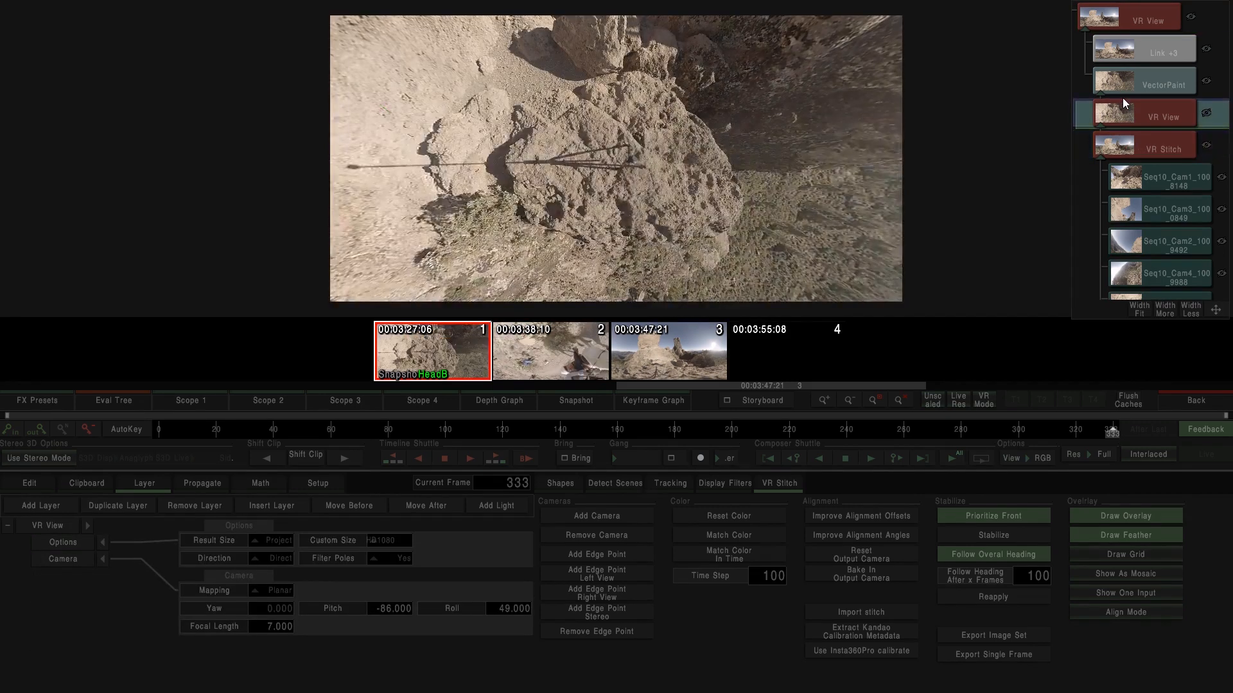
{"action": "left_click", "coordinate": [1120, 83]}
{"action": "left_click", "coordinate": [1101, 23]}
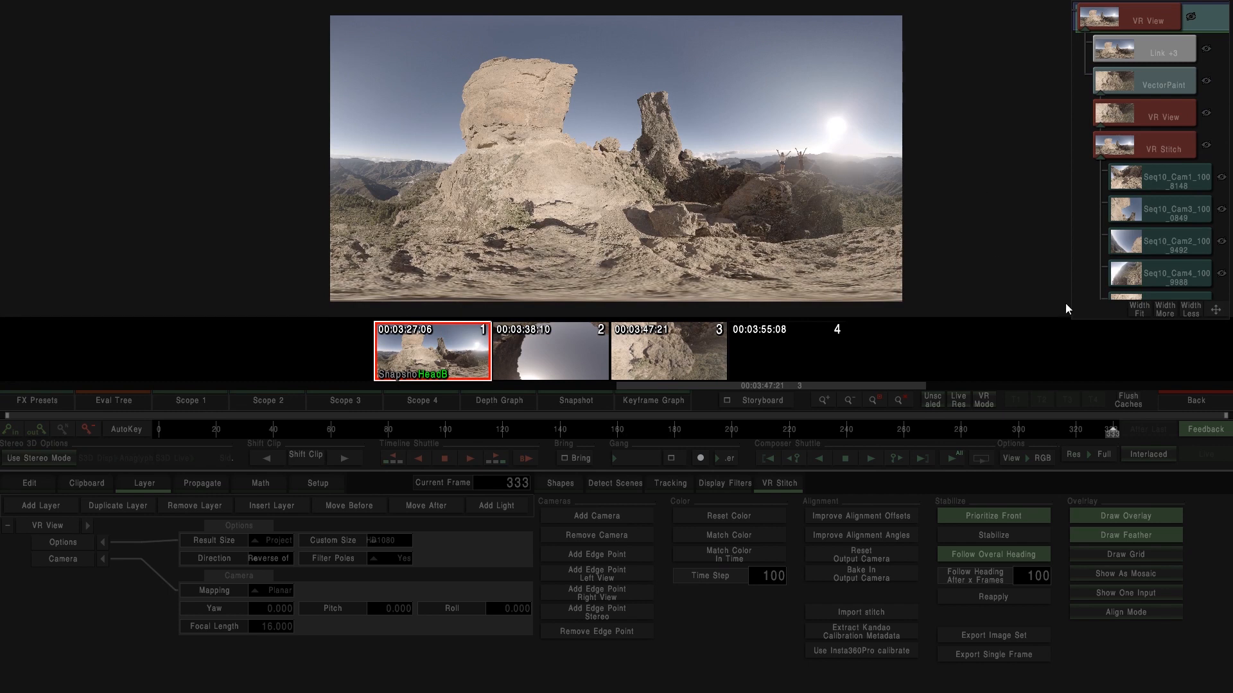
- Return to the timeline and review the render size and factory VR presets in Mistika Setup, closing it without changes
{"action": "left_click", "coordinate": [1170, 397]}
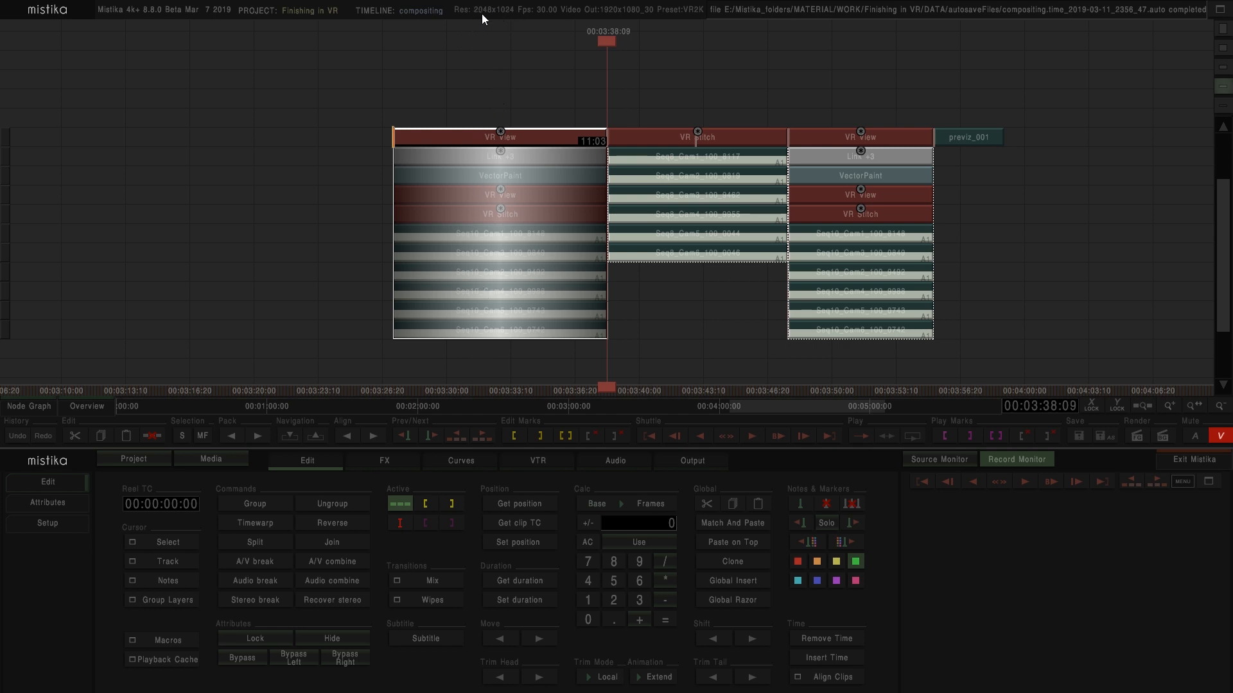
{"action": "key", "text": "alt+Tab"}
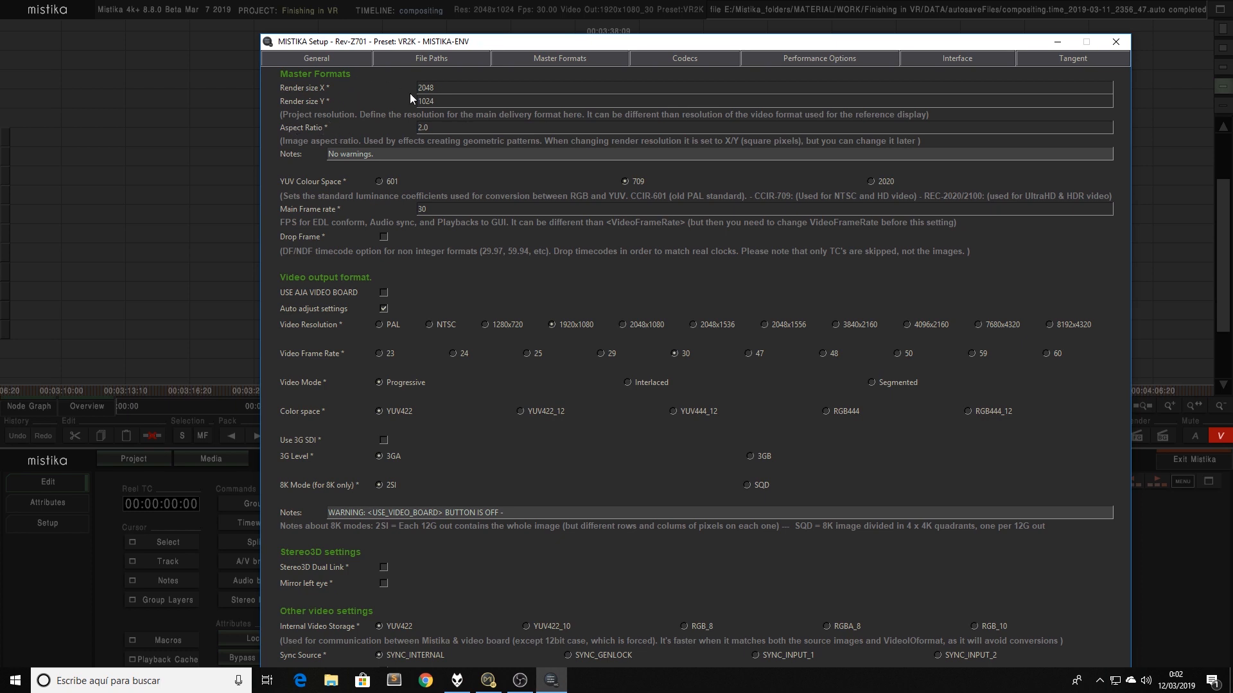
{"action": "left_click", "coordinate": [329, 59]}
{"action": "left_click", "coordinate": [455, 104]}
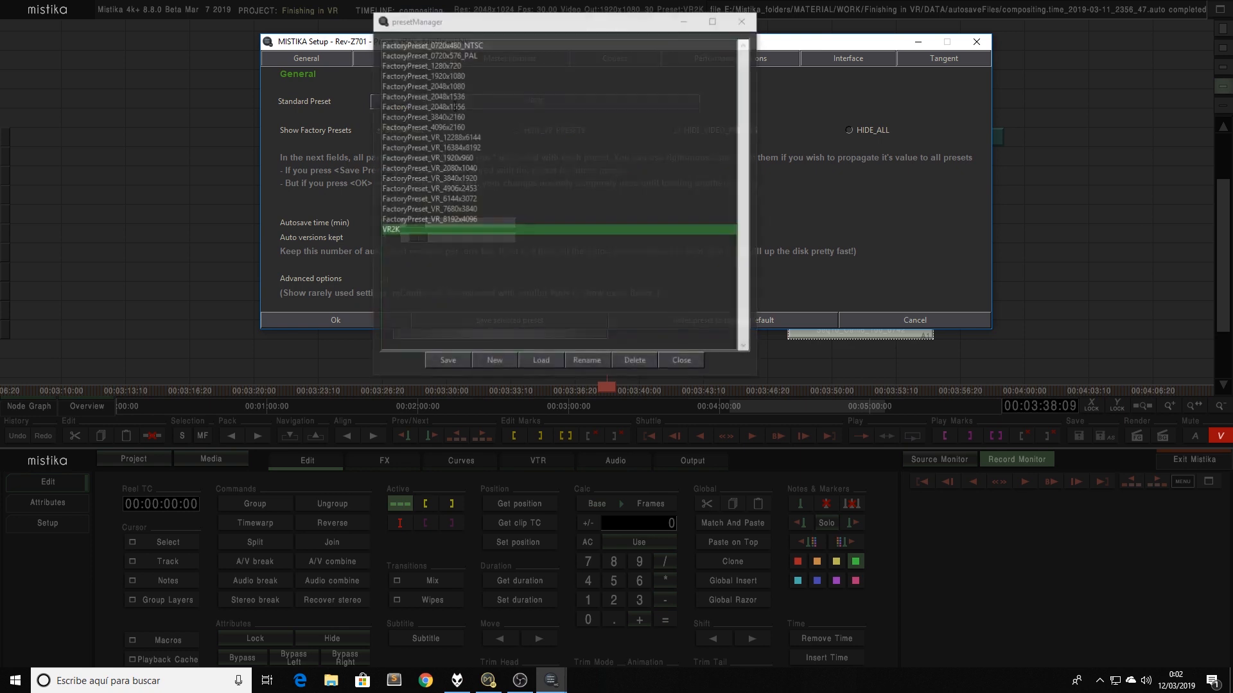
{"action": "left_click", "coordinate": [475, 188]}
{"action": "left_click", "coordinate": [475, 199]}
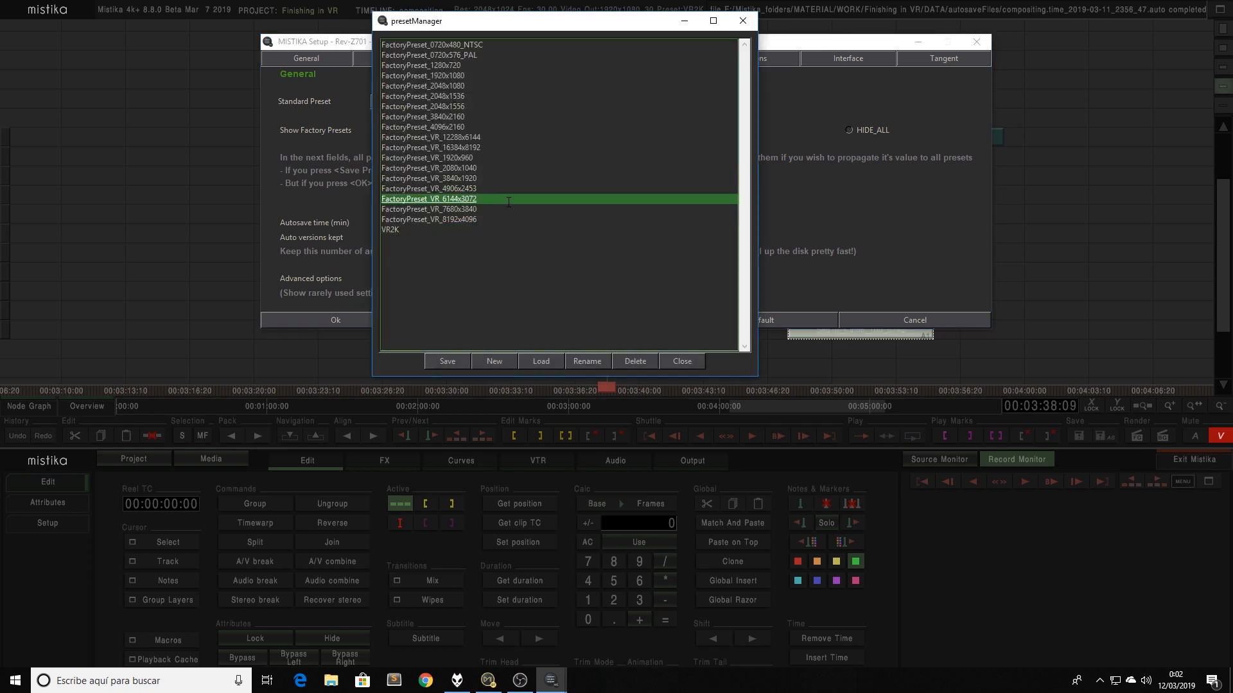
{"action": "left_click", "coordinate": [743, 21]}
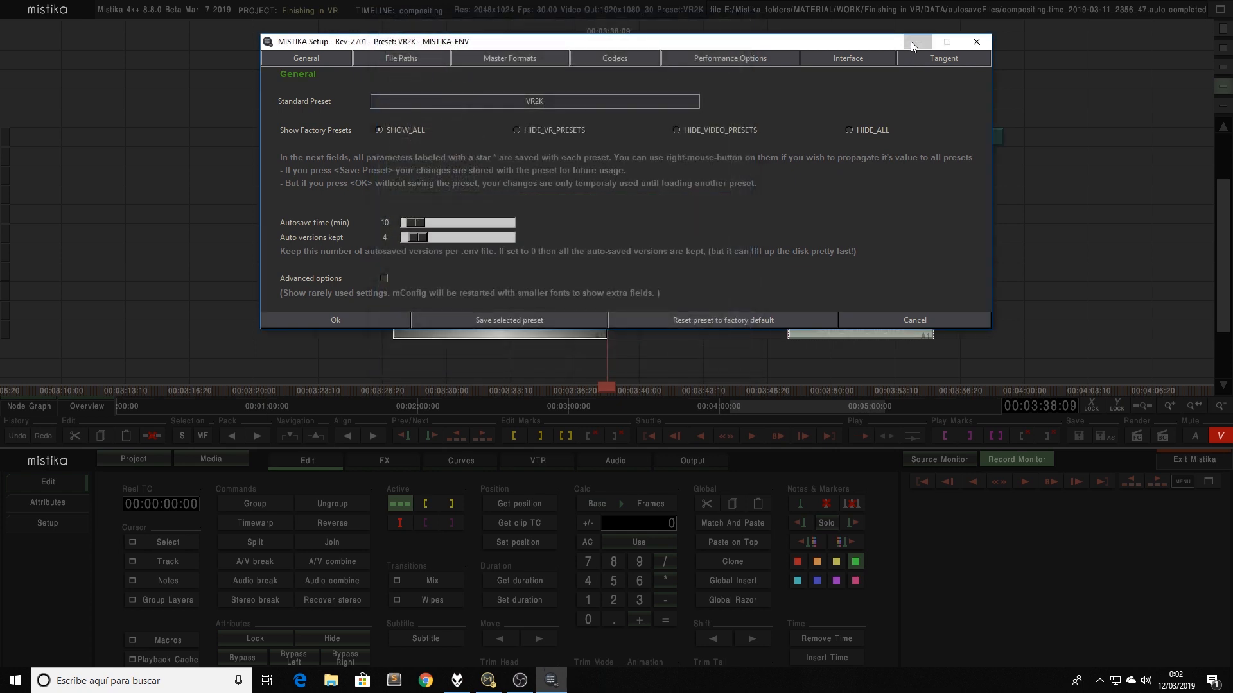
{"action": "left_click", "coordinate": [975, 42]}
- Apply a ColorGrade effect on top of the first clip's VR View stack
{"action": "left_click", "coordinate": [548, 132]}
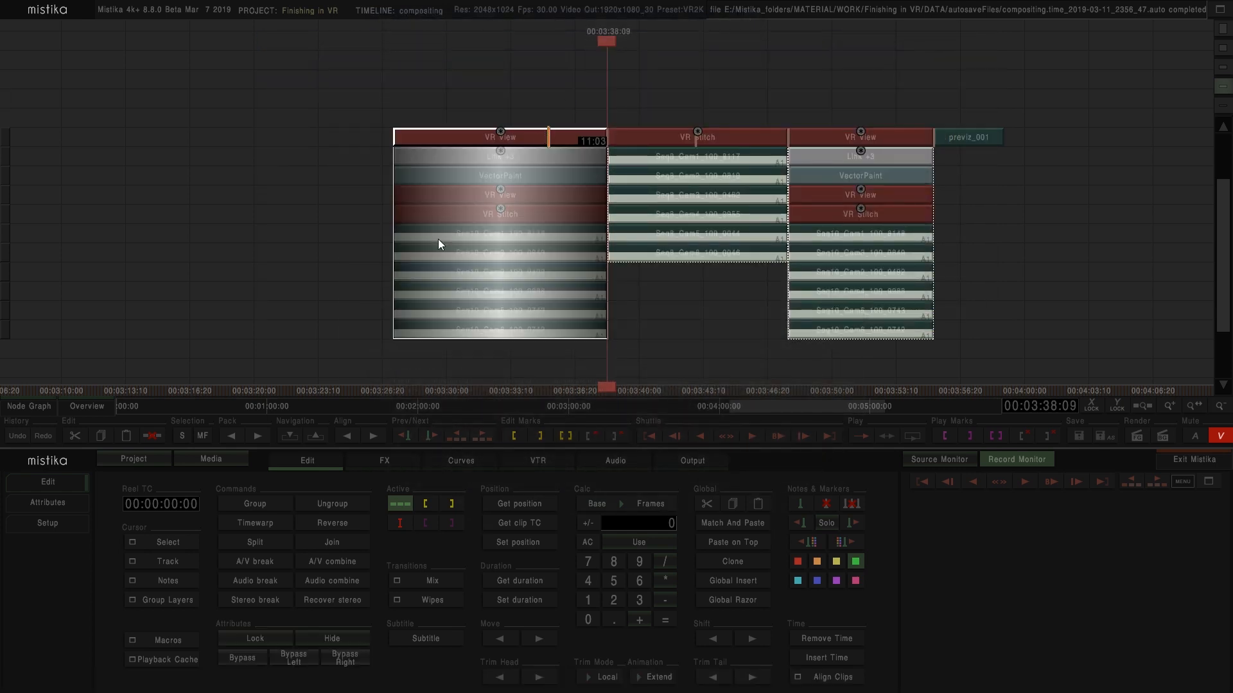
{"action": "left_click", "coordinate": [379, 460]}
{"action": "left_click", "coordinate": [321, 496]}
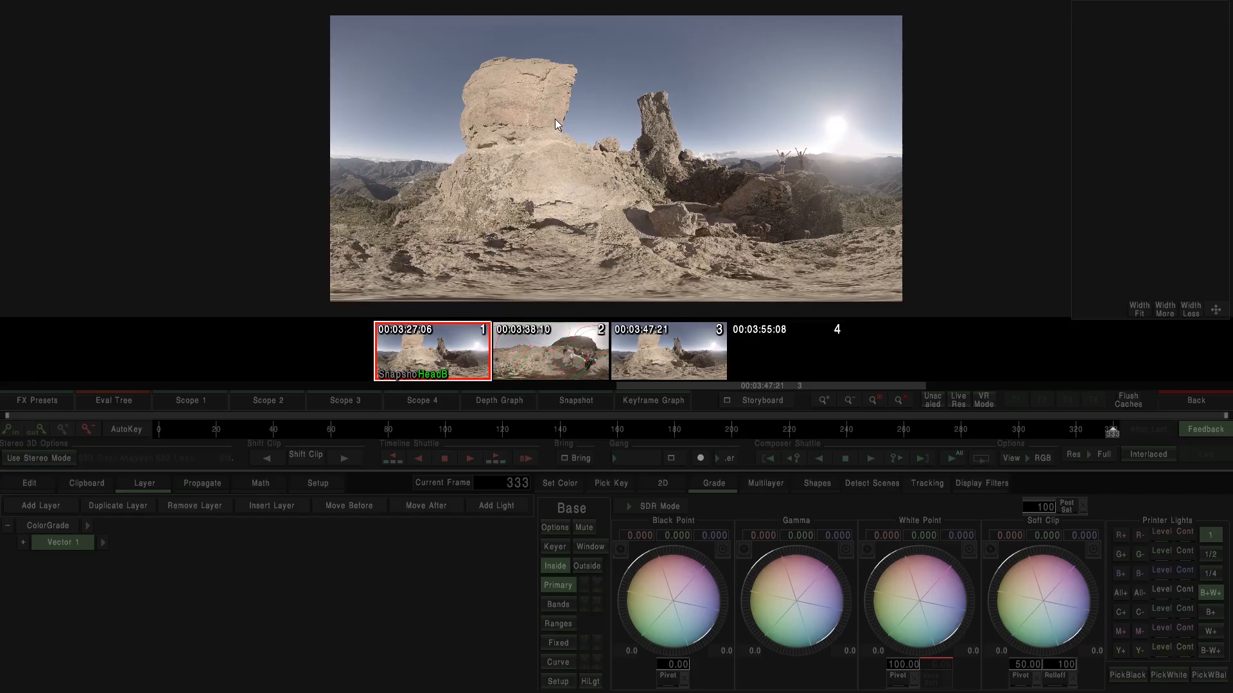
{"action": "double_click", "coordinate": [554, 119]}
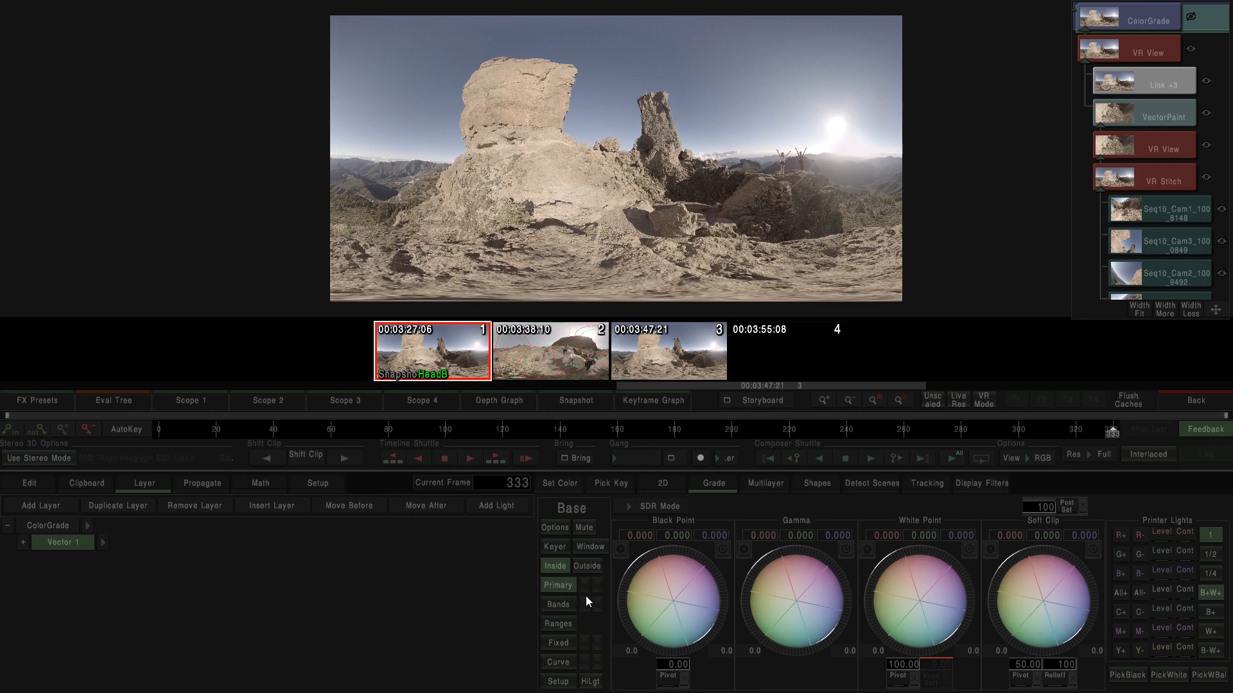
- Review the Bands, Fixed, Curve and Keyer grading controls, returning to Primary
{"action": "left_click", "coordinate": [557, 606]}
{"action": "left_click", "coordinate": [566, 643]}
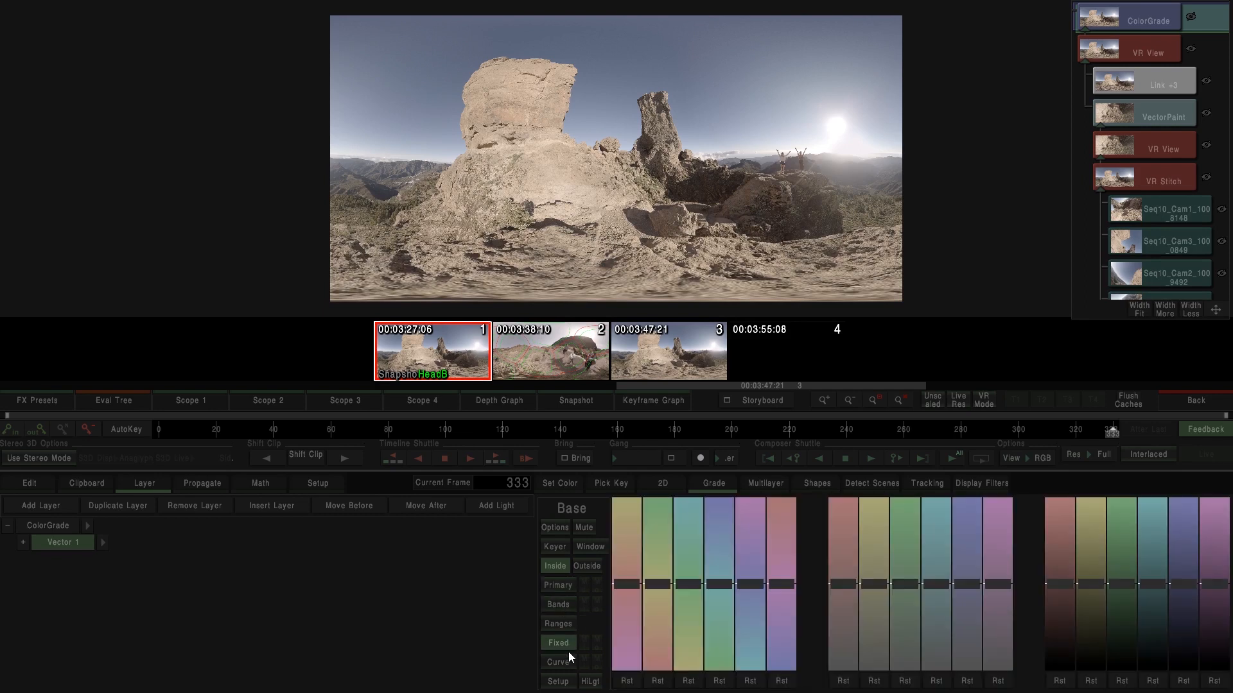
{"action": "left_click", "coordinate": [567, 662]}
{"action": "left_click", "coordinate": [543, 547]}
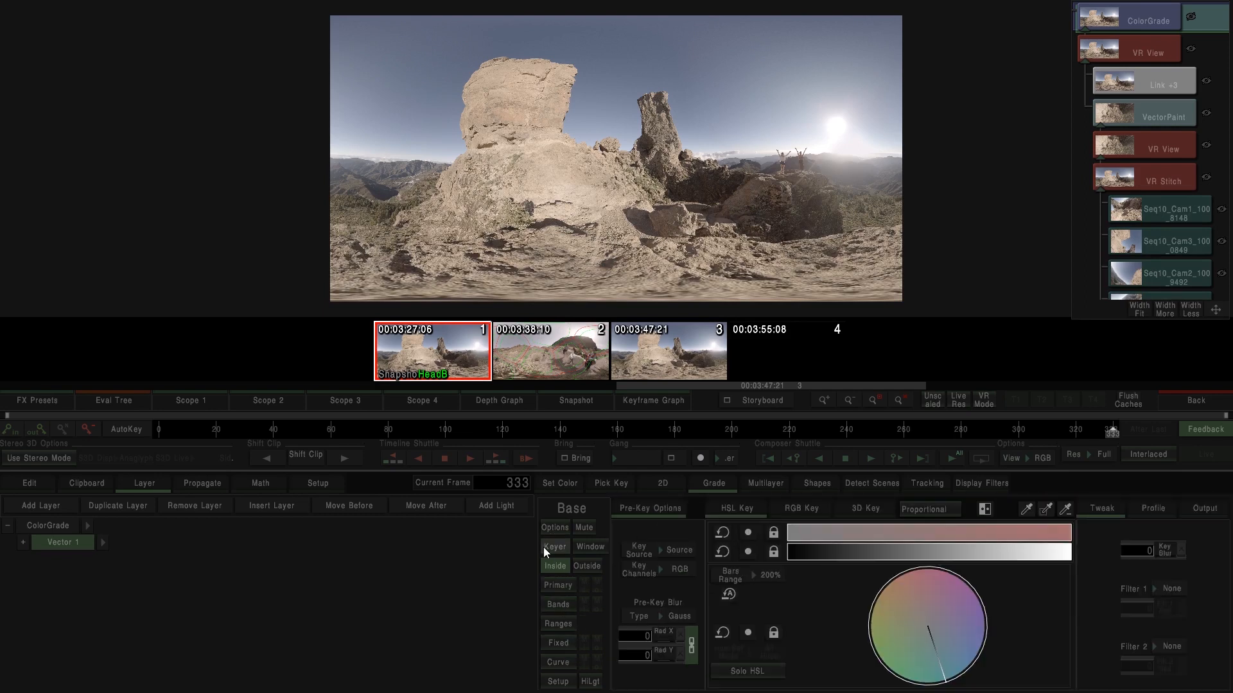
{"action": "left_click", "coordinate": [556, 585]}
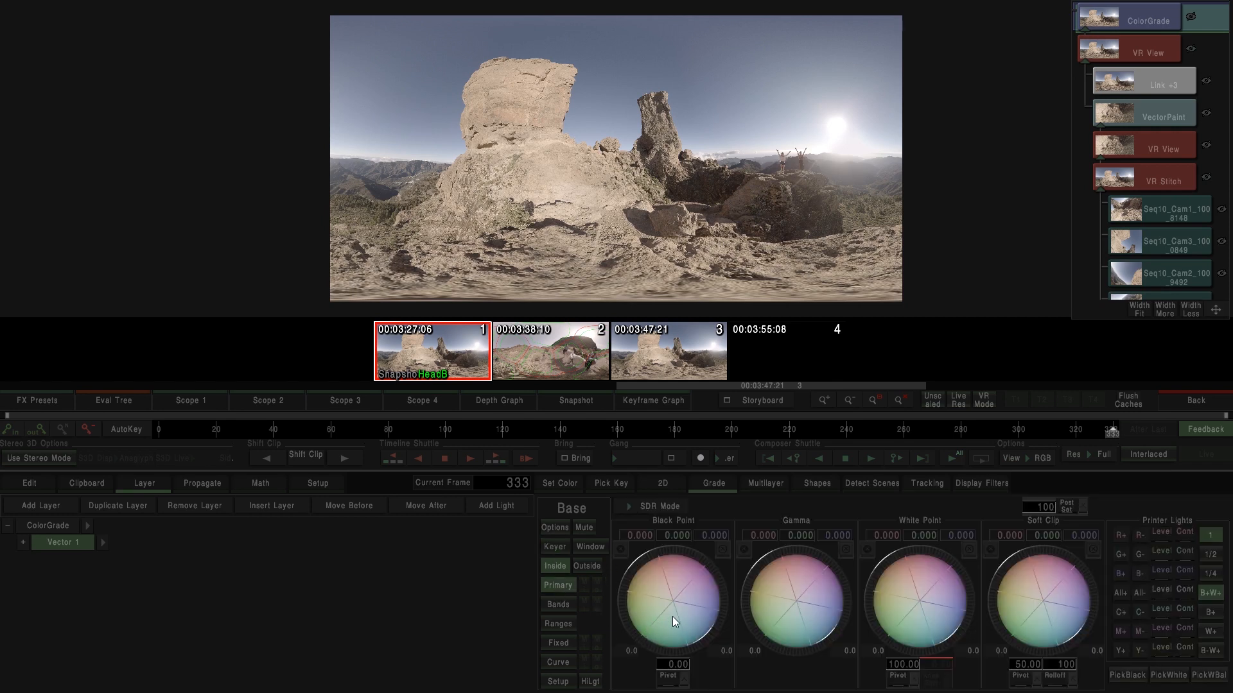
- Lower the primary black point to -6.775, raise the white point to 9.080, adjust the gamma slightly and set post saturation to 110
{"action": "left_click_drag", "start_coordinate": [699, 575], "coordinate": [650, 570]}
{"action": "left_click_drag", "start_coordinate": [890, 595], "coordinate": [984, 569]}
{"action": "left_click_drag", "start_coordinate": [802, 581], "coordinate": [838, 577]}
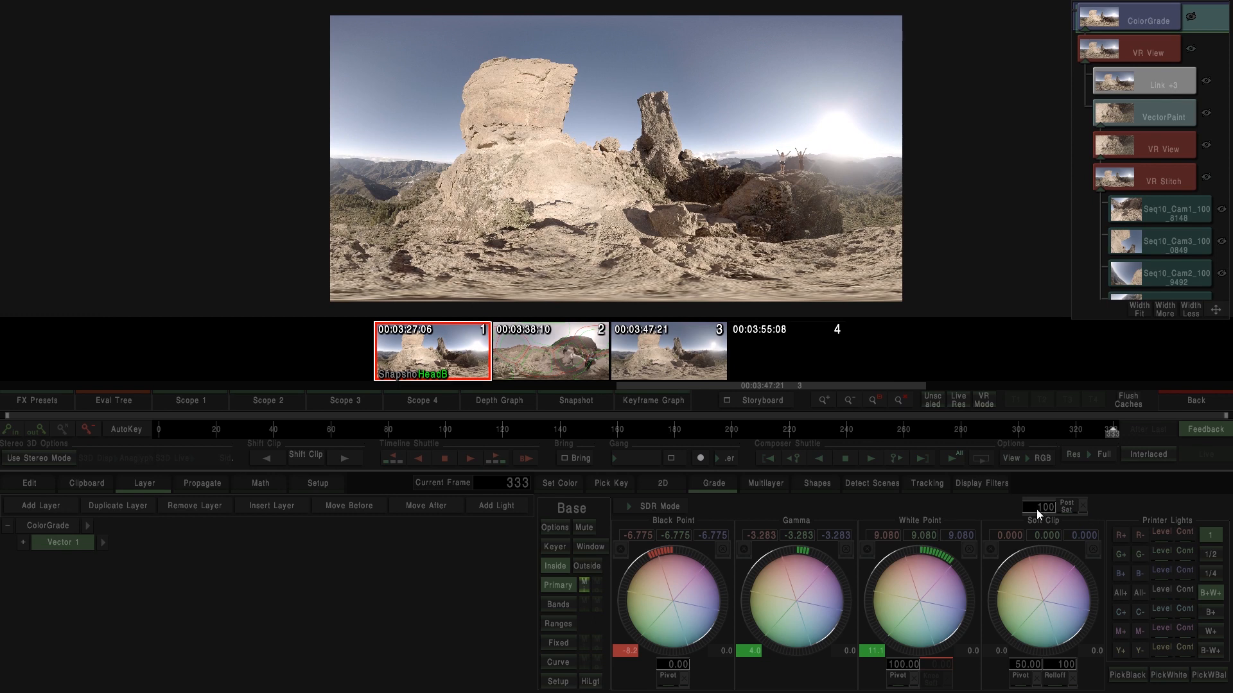
{"action": "left_click_drag", "start_coordinate": [1031, 505], "coordinate": [1103, 503]}
- With a scope displayed, set the soft clip pivot to 80 and lower the soft clip by about 36.5 to compress the highlights
{"action": "left_click", "coordinate": [206, 396]}
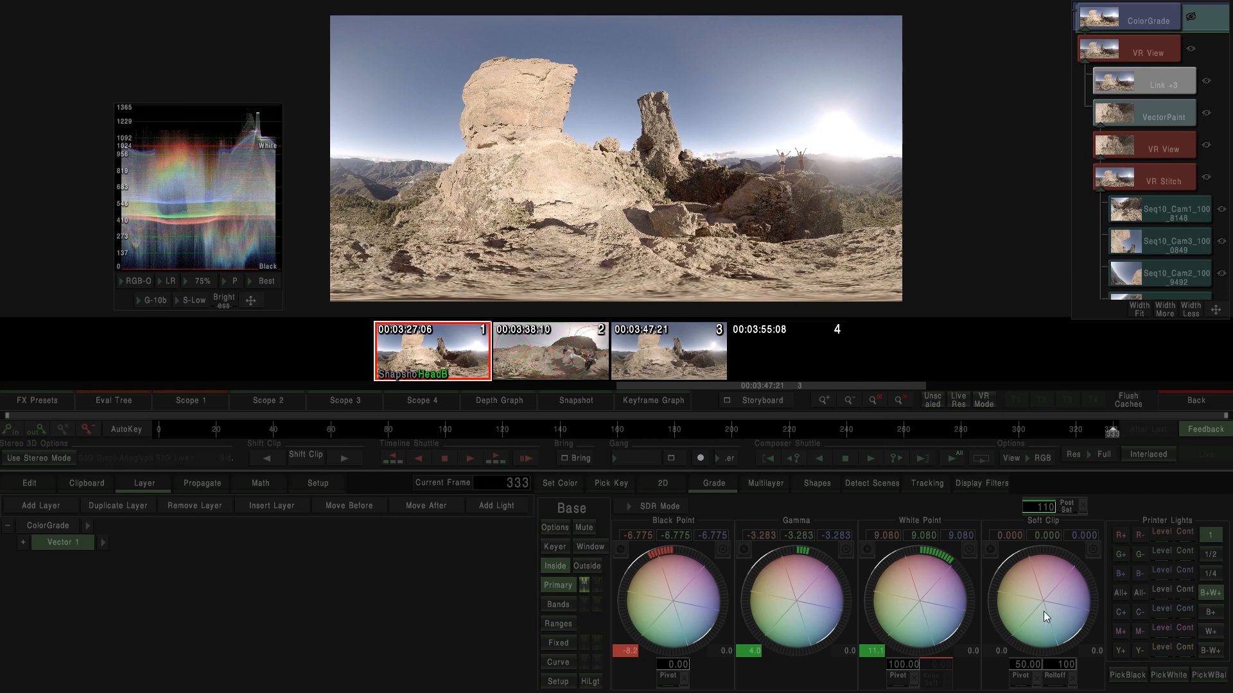
{"action": "left_click", "coordinate": [1018, 668]}
{"action": "left_click", "coordinate": [1015, 665]}
{"action": "key", "text": "BackSpace"}
{"action": "type", "text": "8"}
{"action": "key", "text": "Return"}
{"action": "left_click_drag", "start_coordinate": [1062, 569], "coordinate": [726, 479]}
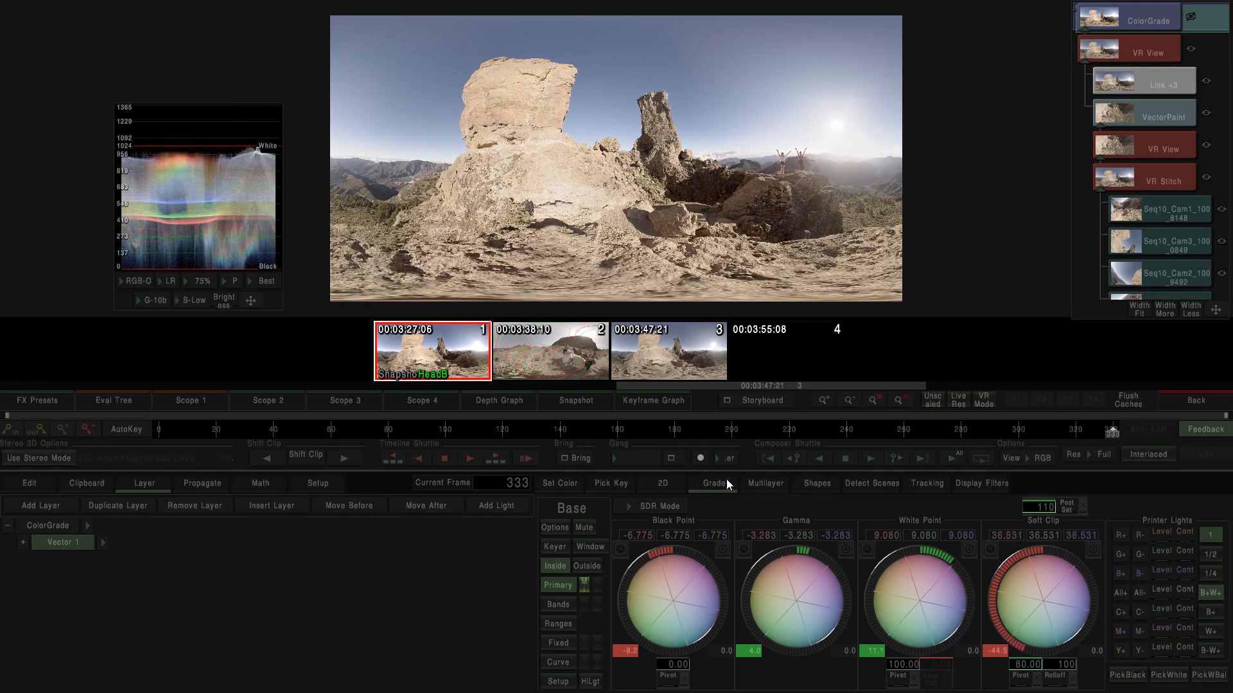
- Hide the scope, shift the overall hue in Bands, and adjust the sky's hue and boost cyan and blue saturation in Fixed
{"action": "left_click", "coordinate": [557, 603]}
{"action": "left_click", "coordinate": [190, 407]}
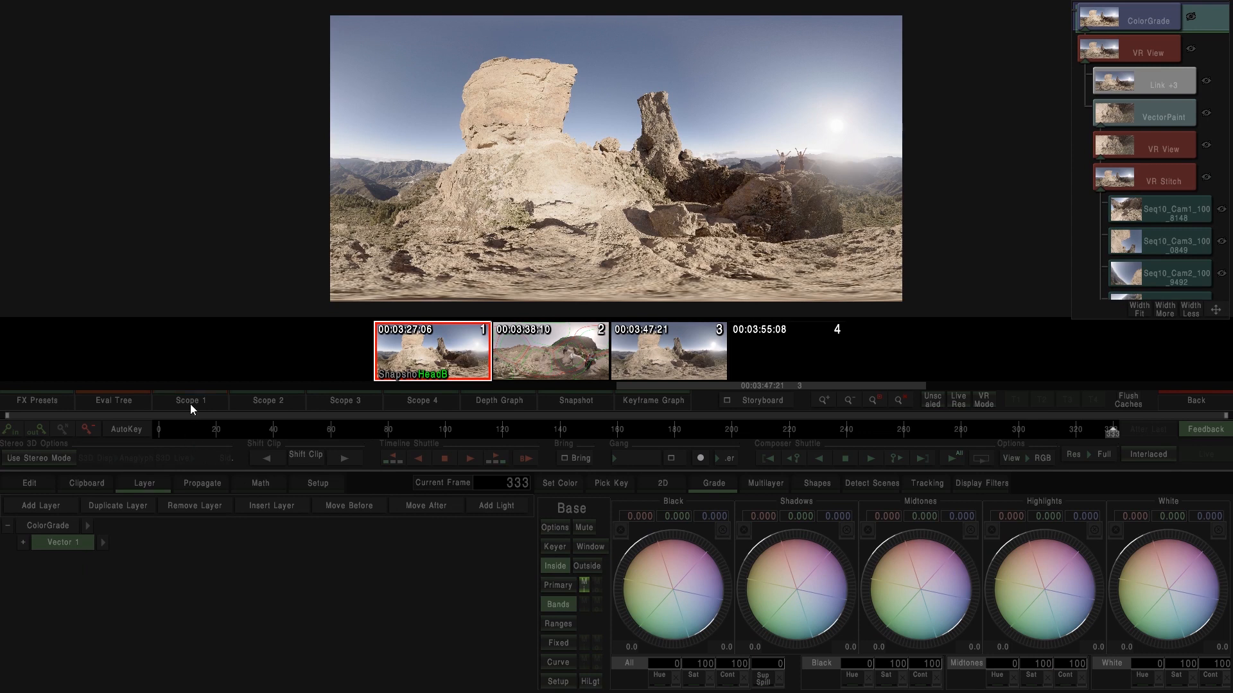
{"action": "left_click_drag", "start_coordinate": [668, 669], "coordinate": [725, 658]}
{"action": "left_click", "coordinate": [551, 642]}
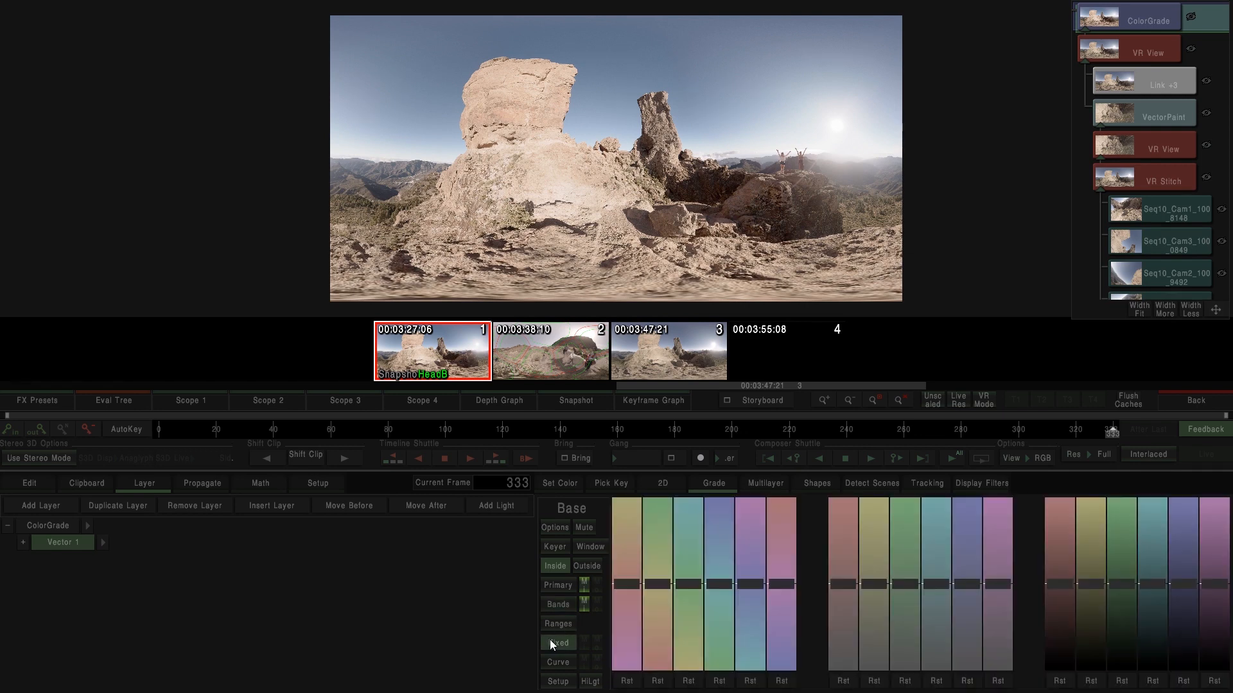
{"action": "left_click_drag", "start_coordinate": [728, 560], "coordinate": [730, 555]}
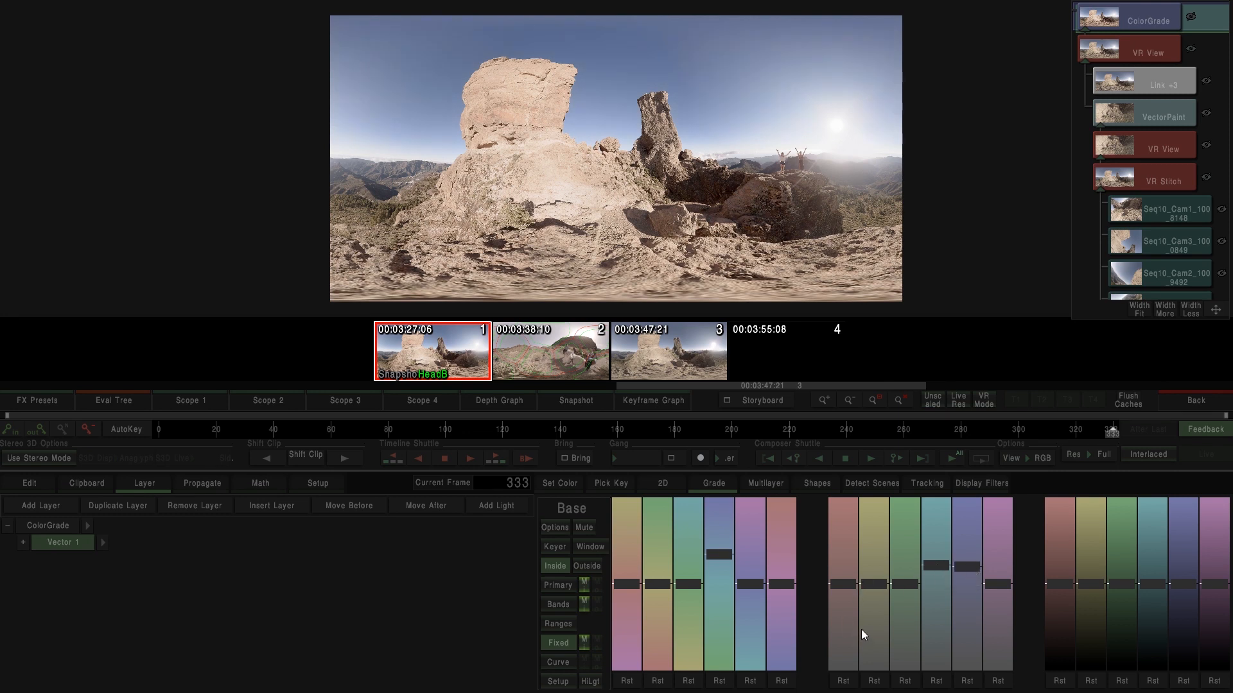
- Add a second vector and key the yellow-green vegetation by hue with the HSL Key, showing the key matte
{"action": "left_click", "coordinate": [28, 508]}
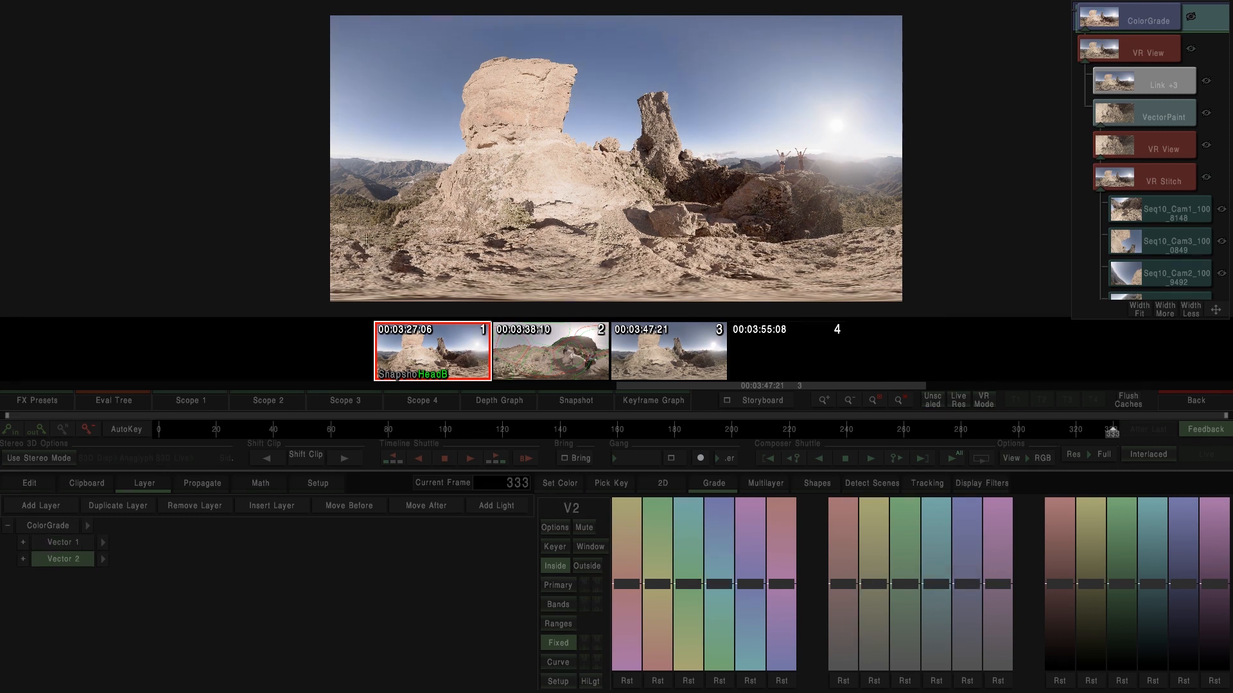
{"action": "scroll", "coordinate": [542, 209], "scroll_direction": "up", "scroll_amount": 2}
{"action": "left_click_drag", "start_coordinate": [231, 222], "coordinate": [605, 209]}
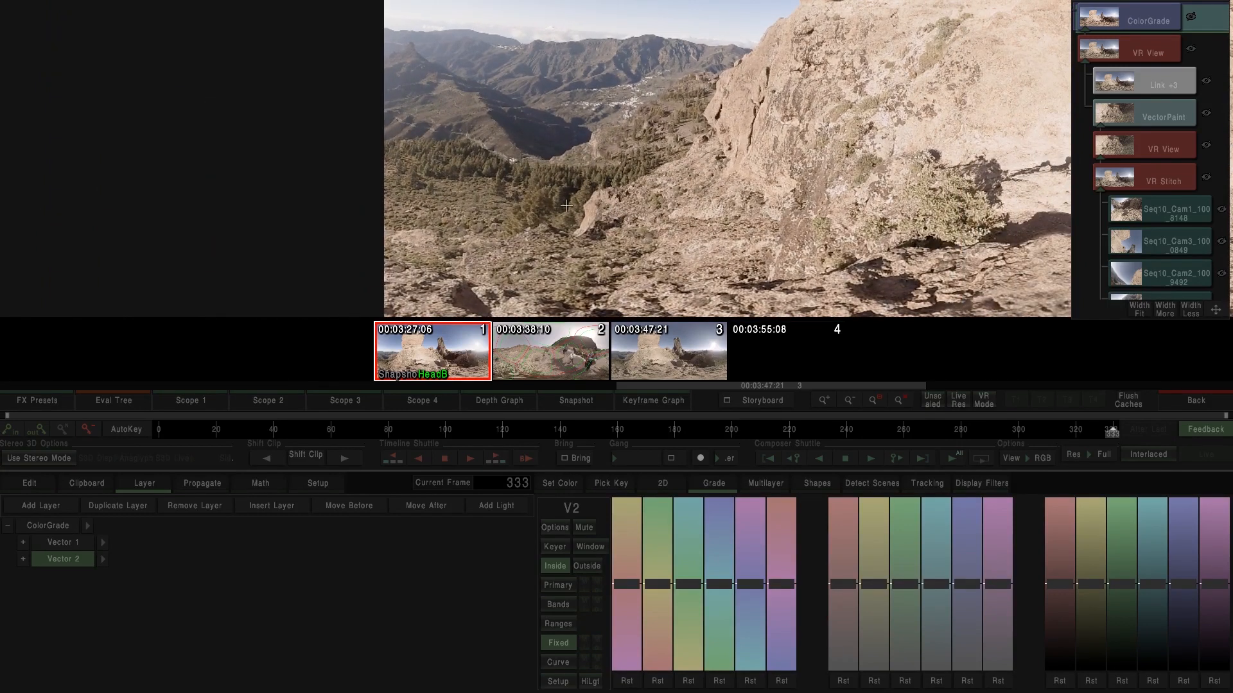
{"action": "left_click", "coordinate": [560, 528]}
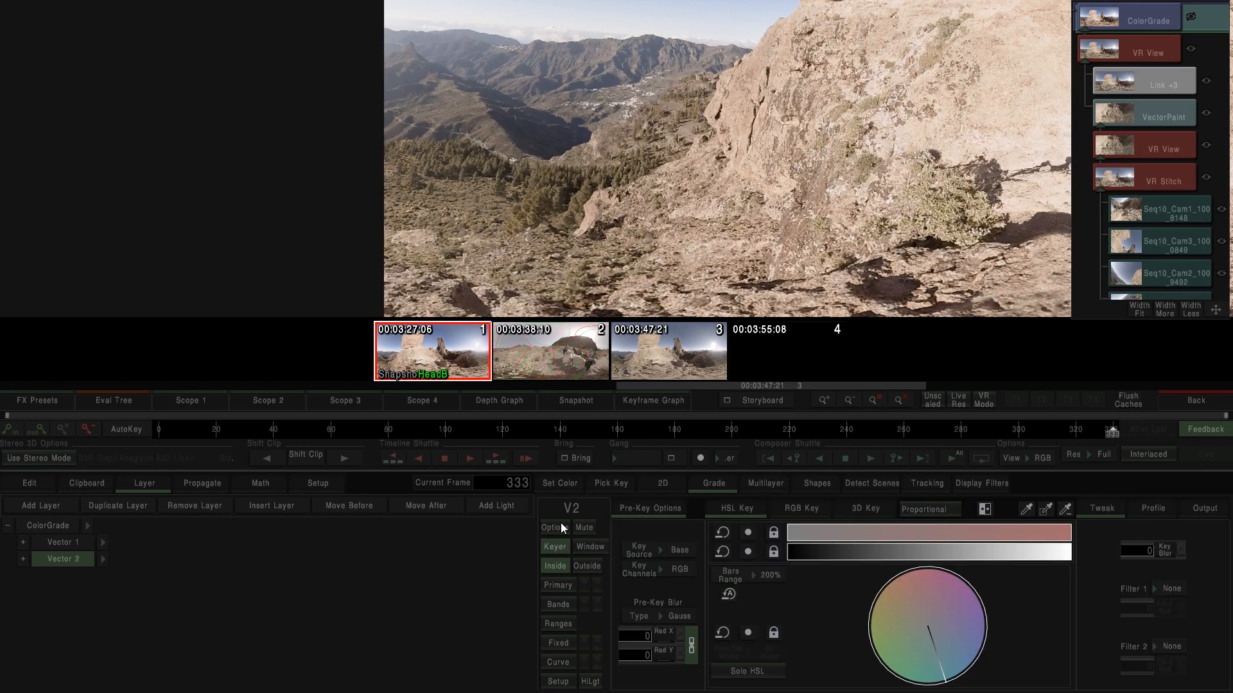
{"action": "left_click_drag", "start_coordinate": [925, 625], "coordinate": [926, 580]}
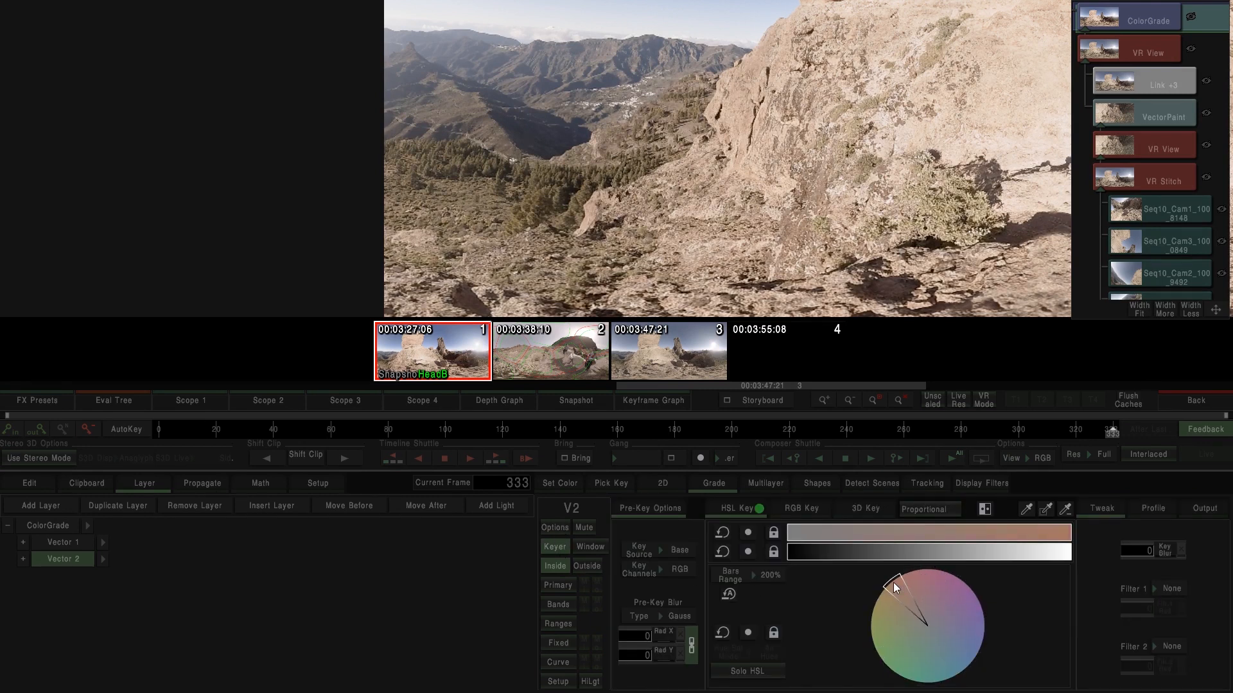
{"action": "left_click", "coordinate": [592, 681]}
{"action": "left_click_drag", "start_coordinate": [950, 603], "coordinate": [881, 587]}
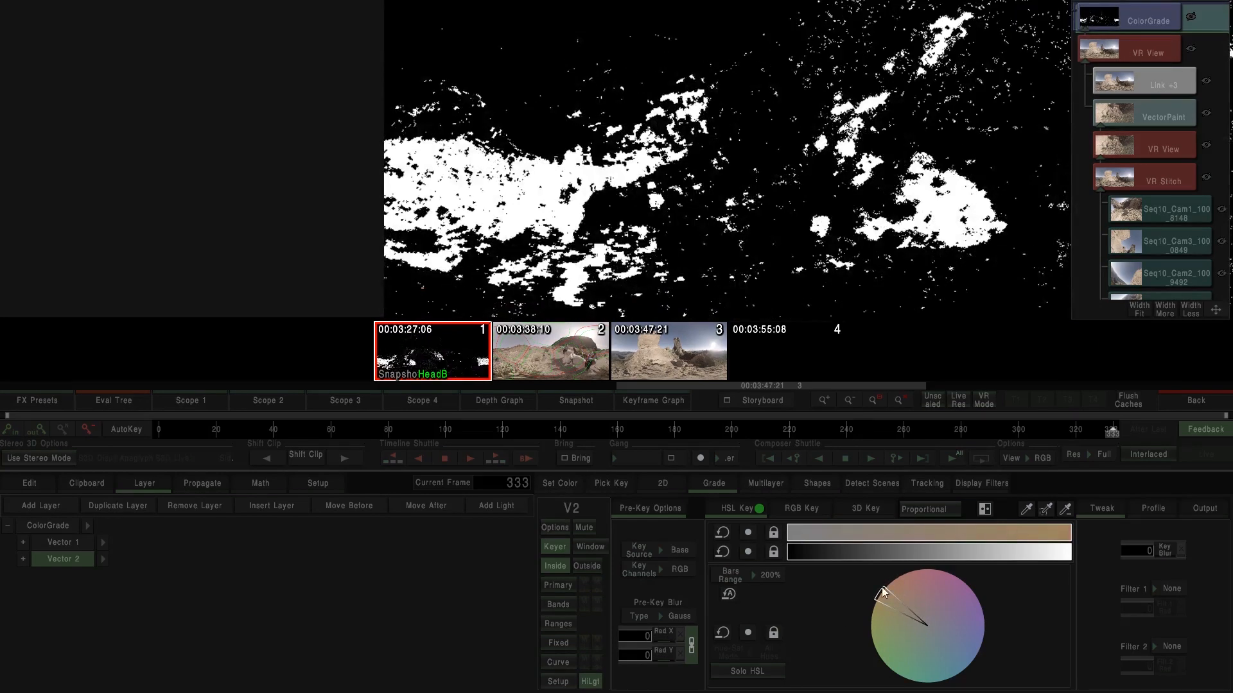
- Refine the vegetation key's hue range over the whole panorama, set the key blur to 10 and hide the matte
{"action": "scroll", "coordinate": [624, 187], "scroll_direction": "down", "scroll_amount": 7}
{"action": "left_click_drag", "start_coordinate": [480, 163], "coordinate": [599, 176]}
{"action": "key", "text": "Home"}
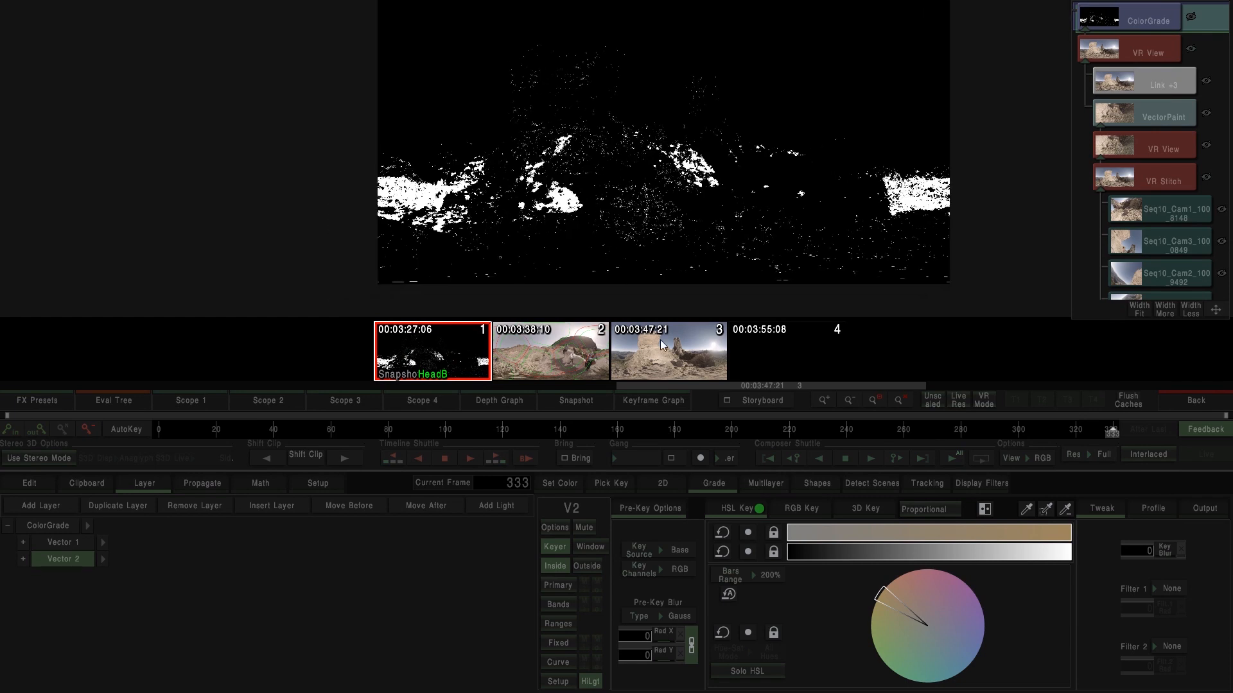
{"action": "left_click_drag", "start_coordinate": [895, 601], "coordinate": [892, 602]}
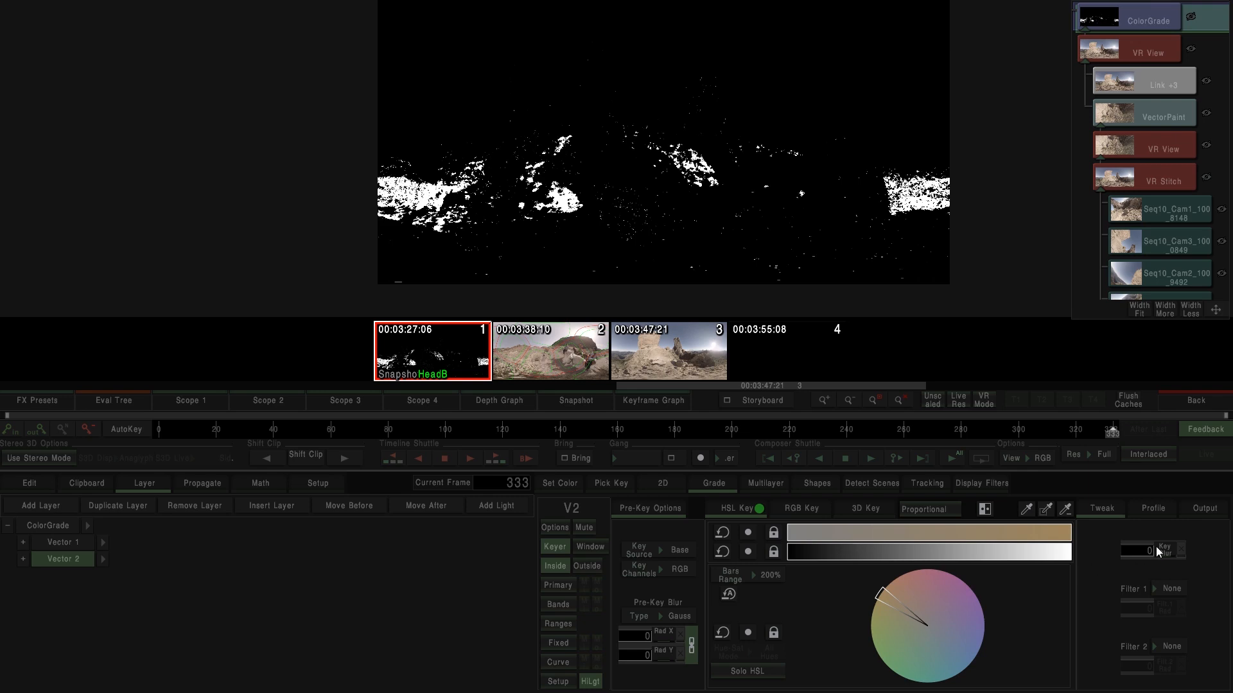
{"action": "left_click_drag", "start_coordinate": [1135, 550], "coordinate": [1197, 552]}
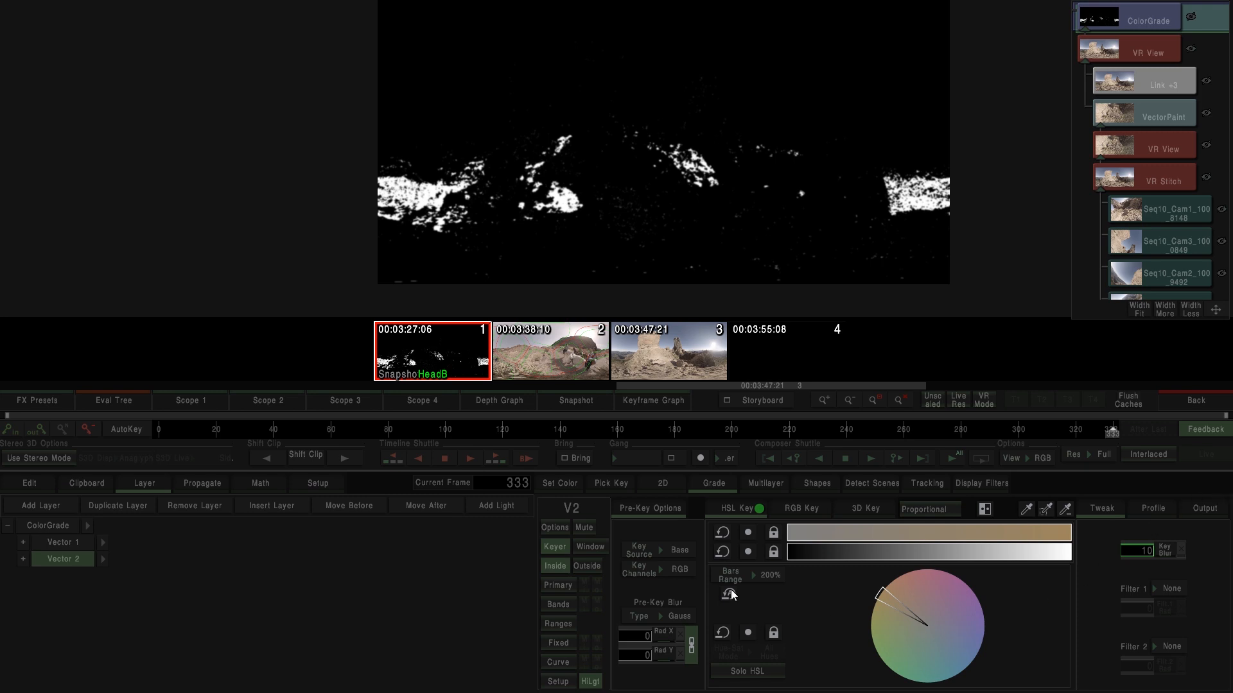
{"action": "left_click", "coordinate": [586, 684]}
- Shift the keyed vegetation's yellow hue toward green in Vector 2's Fixed controls
{"action": "left_click", "coordinate": [554, 643]}
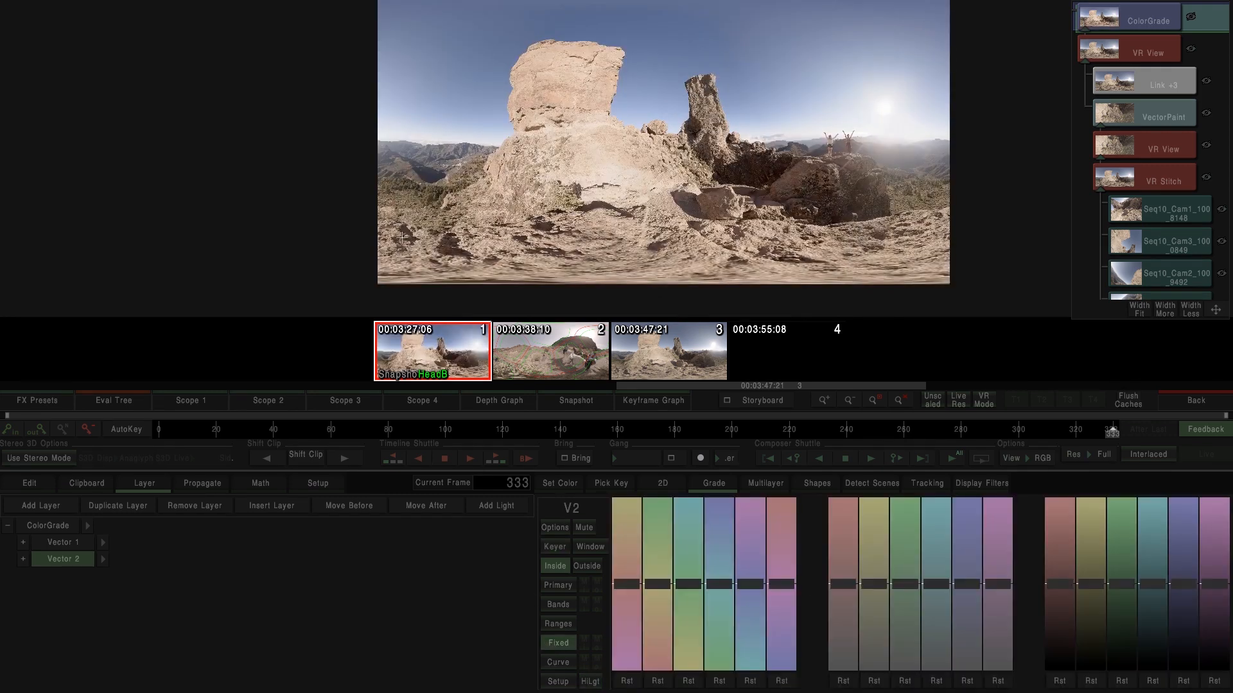
{"action": "left_click_drag", "start_coordinate": [697, 113], "coordinate": [601, 235]}
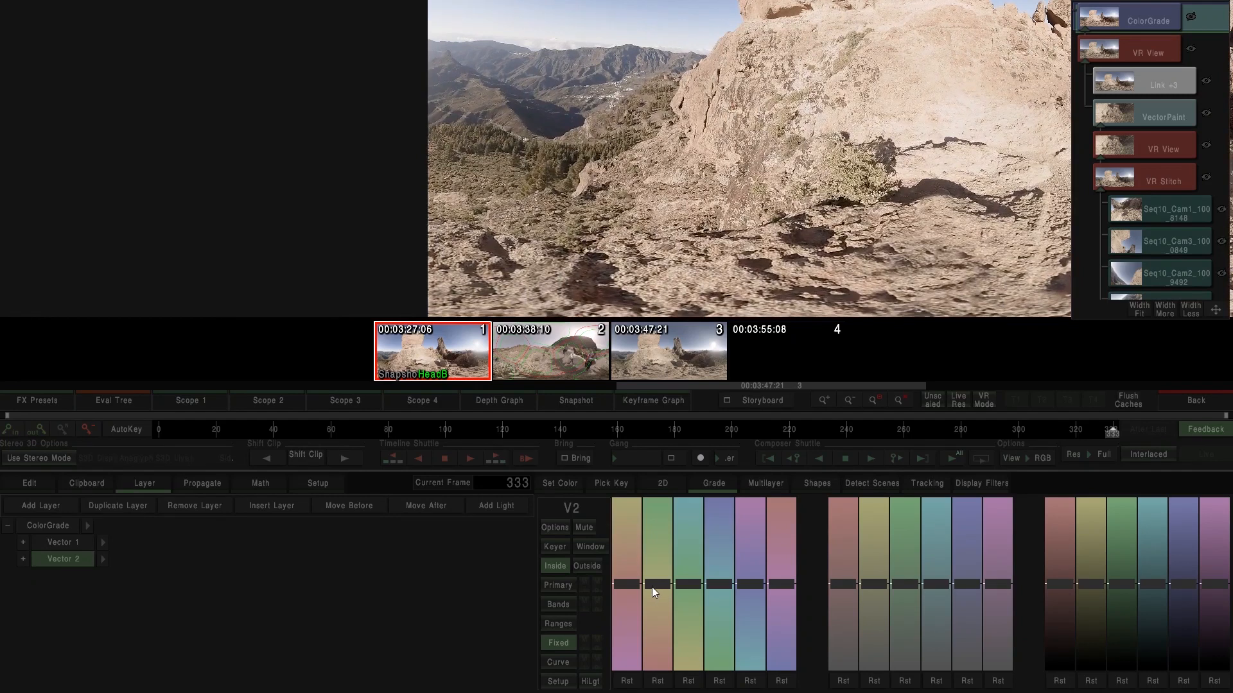
{"action": "left_click_drag", "start_coordinate": [658, 549], "coordinate": [658, 548]}
{"action": "scroll", "coordinate": [728, 250], "scroll_direction": "down", "scroll_amount": 6}
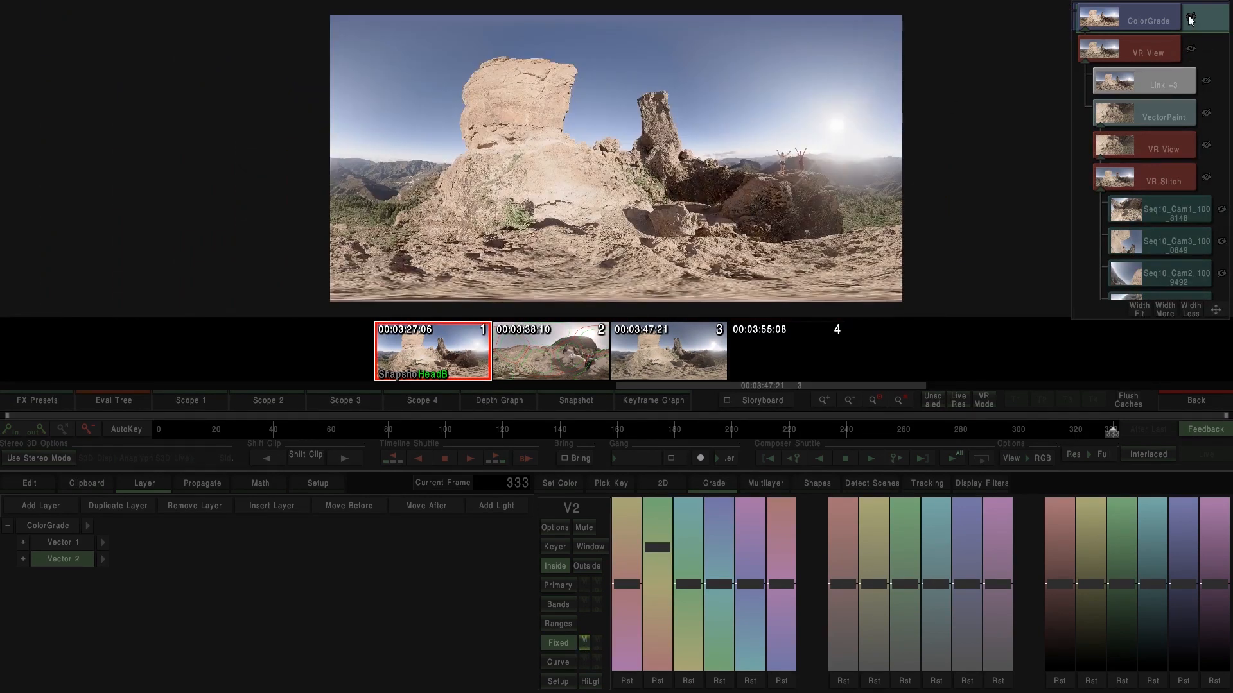
- Compare the image with and without the ColorGrade effect several times over the whole panorama
{"action": "left_click", "coordinate": [1189, 16]}
{"action": "left_click", "coordinate": [1188, 16]}
{"action": "left_click", "coordinate": [1189, 16]}
{"action": "left_click", "coordinate": [1188, 16]}
{"action": "left_click", "coordinate": [1189, 16]}
{"action": "left_click", "coordinate": [1189, 18]}
{"action": "left_click_drag", "start_coordinate": [724, 192], "coordinate": [744, 190]}
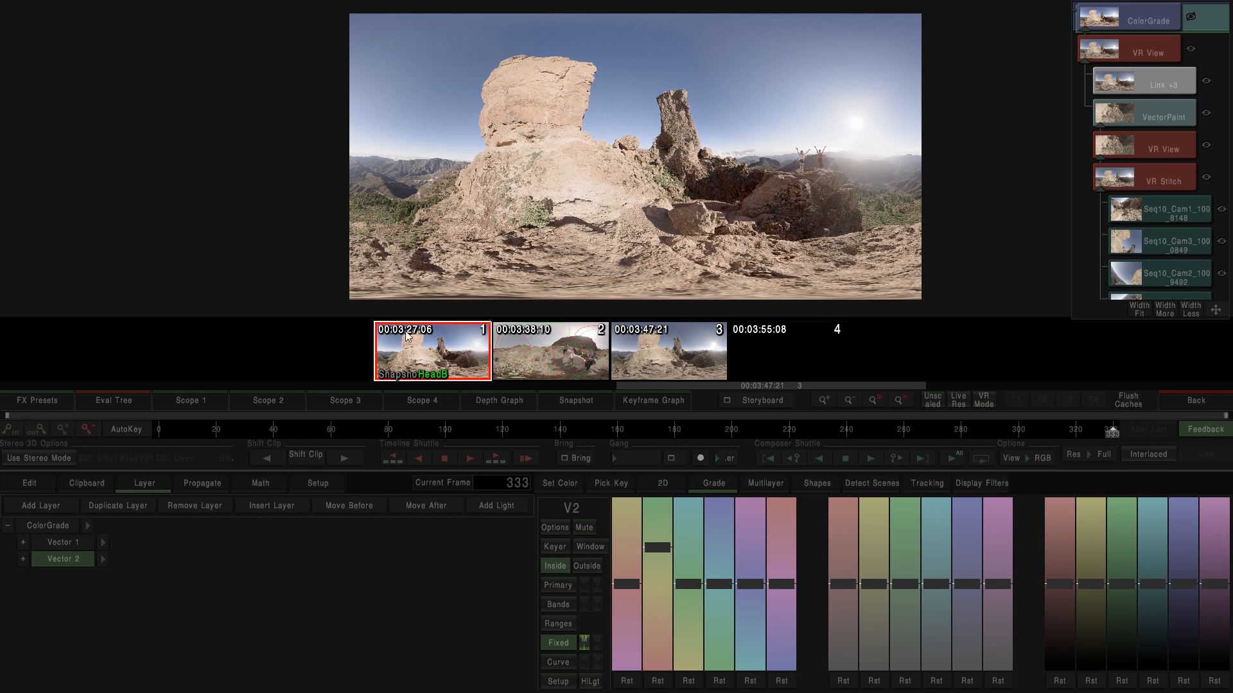
- Add a Color Grade effect to the second and third clips in the timeline and return to the first clip's grade
{"action": "left_click", "coordinate": [1167, 395]}
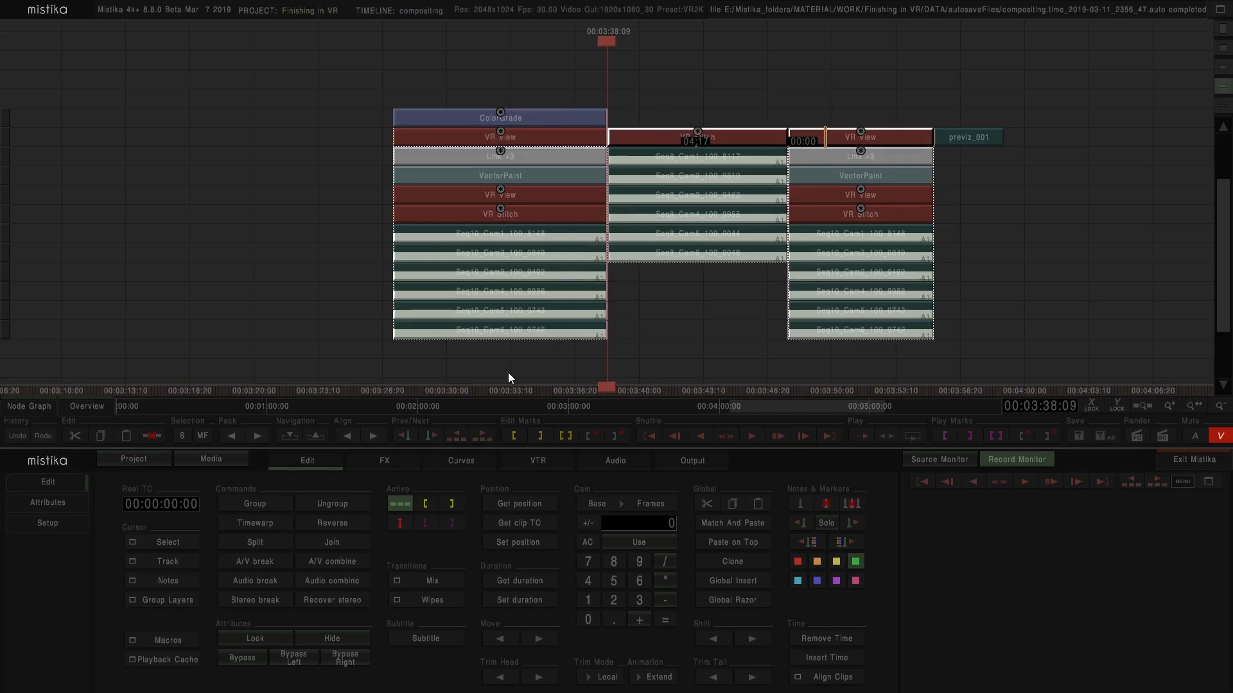
{"action": "left_click", "coordinate": [381, 460]}
{"action": "left_click", "coordinate": [318, 499]}
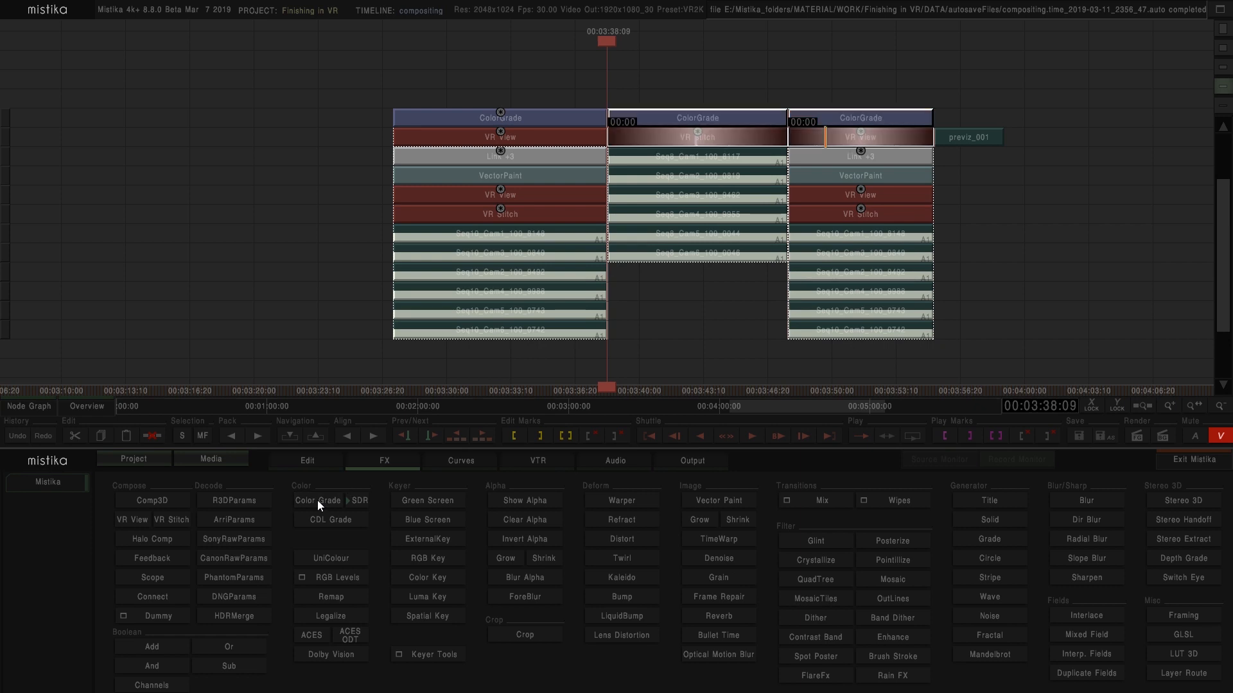
{"action": "double_click", "coordinate": [588, 115]}
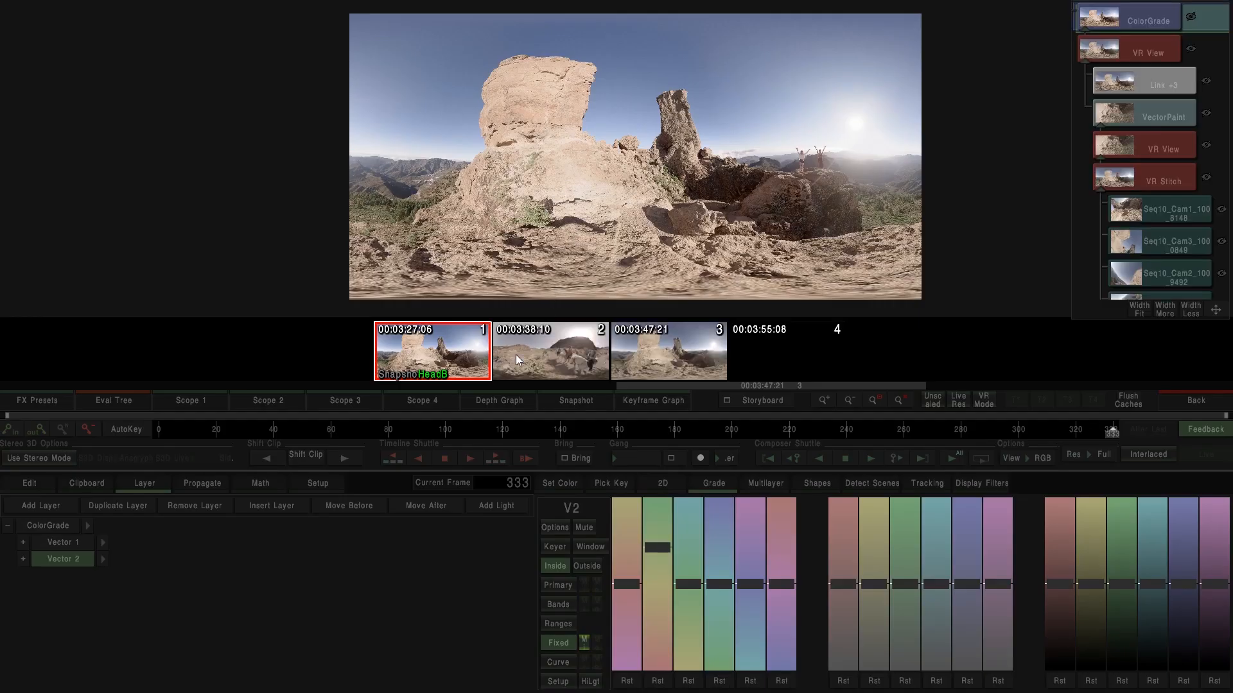
- Copy the first shot's grade with both vectors onto the third shot, check the vectors and return to the first shot
{"action": "left_click", "coordinate": [670, 360]}
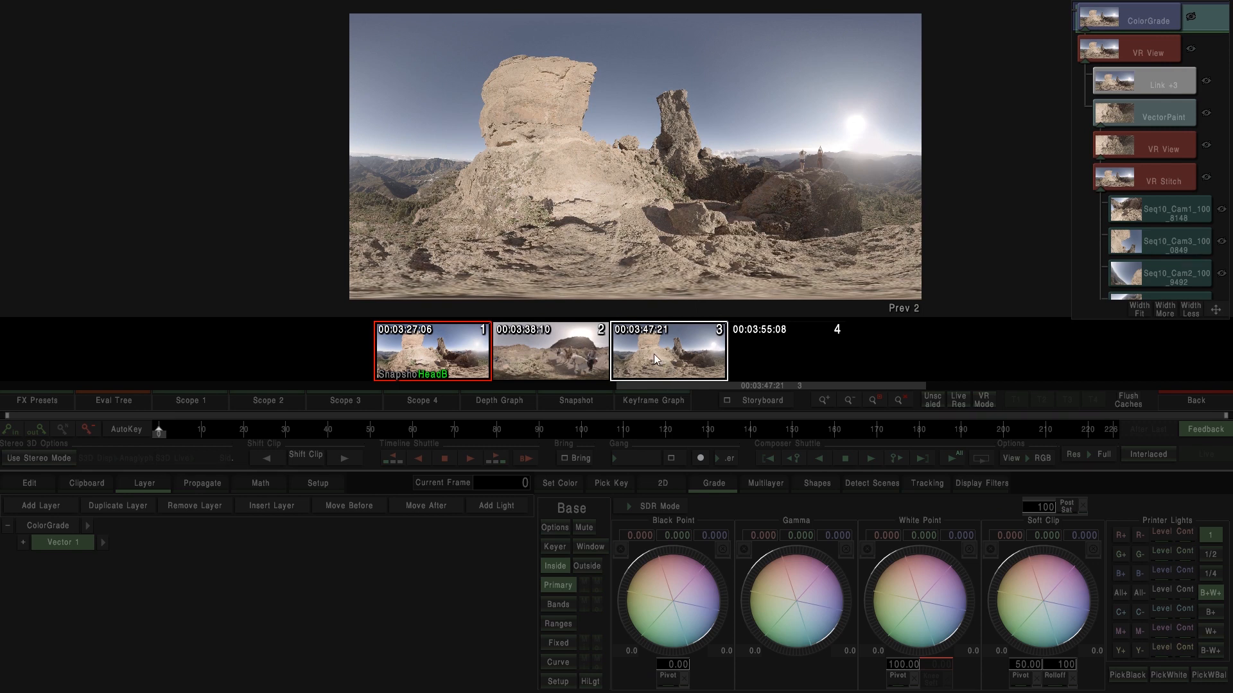
{"action": "left_click", "coordinate": [424, 354]}
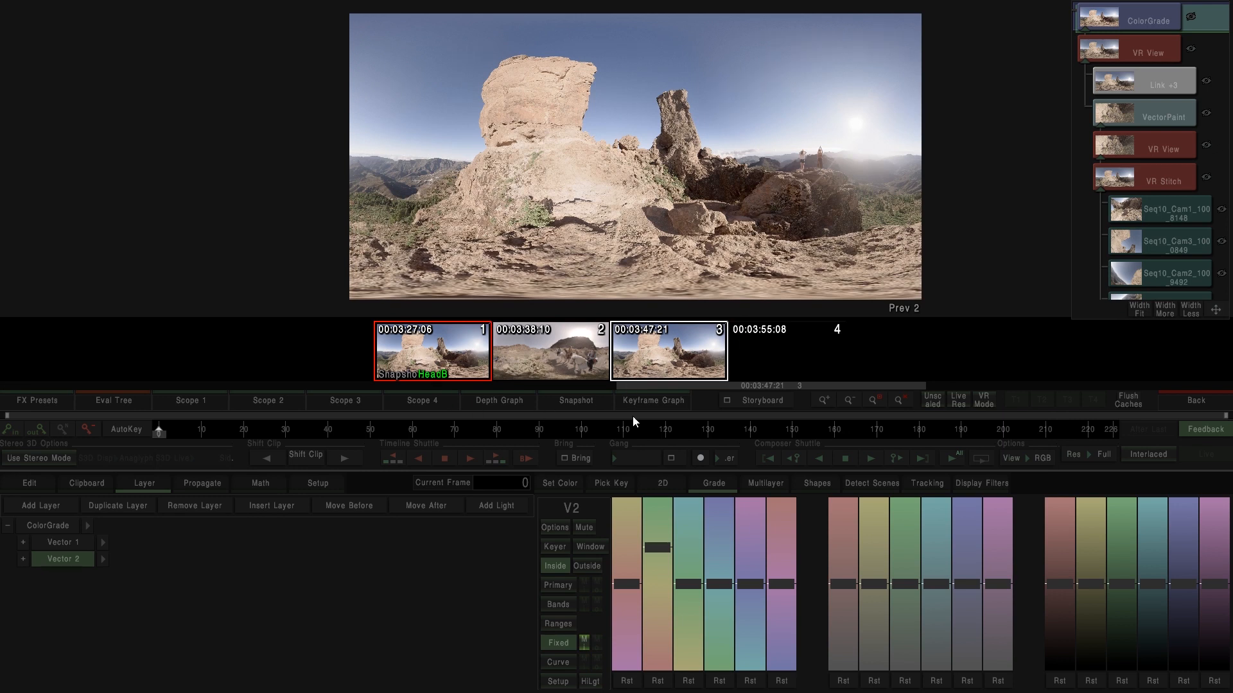
{"action": "left_click", "coordinate": [67, 547]}
{"action": "left_click", "coordinate": [69, 561]}
{"action": "left_click", "coordinate": [68, 541]}
{"action": "left_click", "coordinate": [70, 556]}
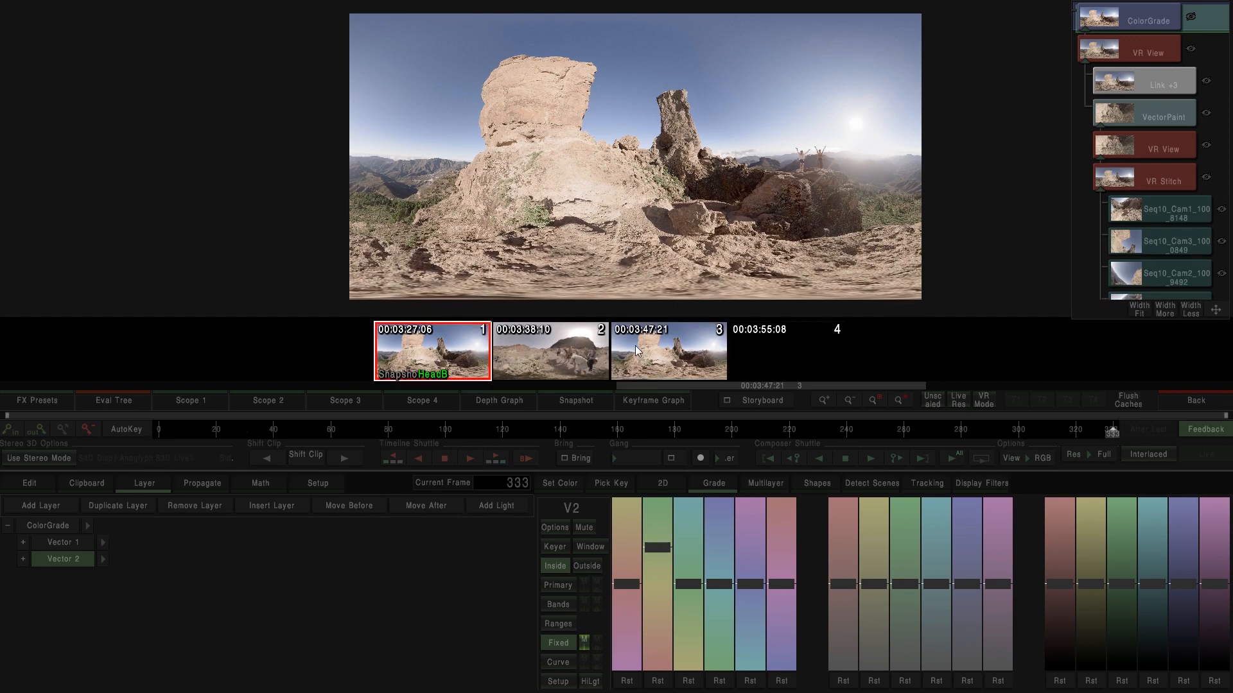
{"action": "left_click", "coordinate": [443, 345]}
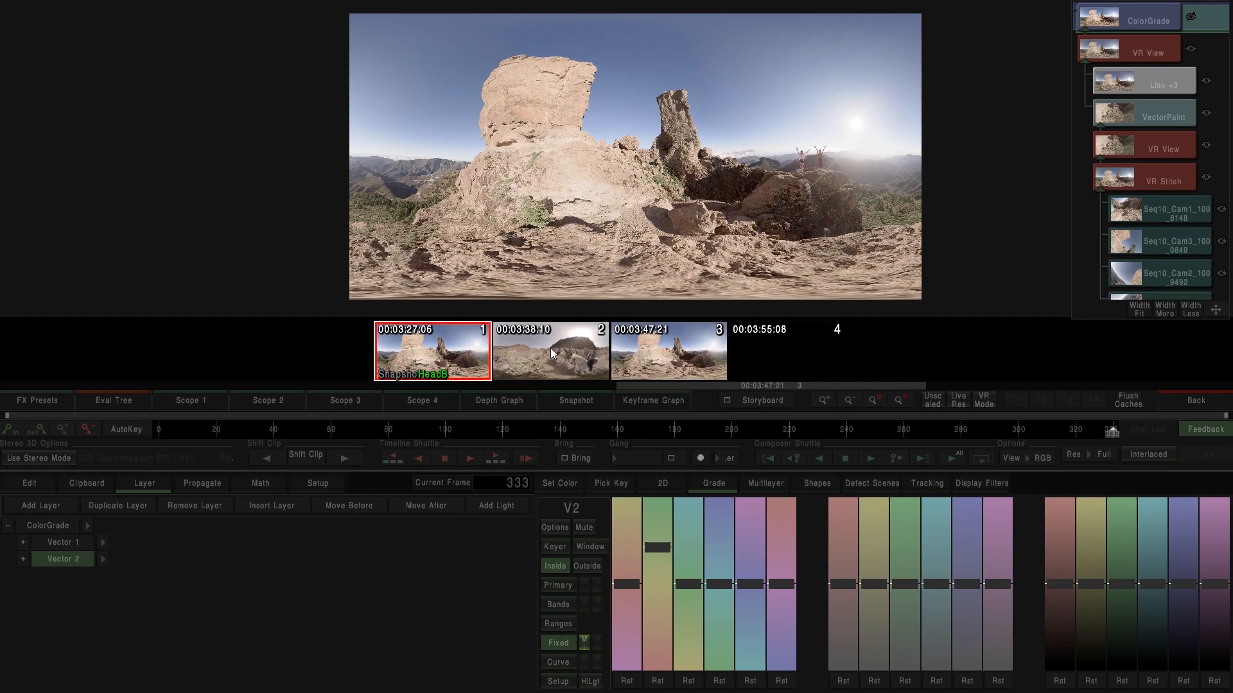
- Add a Layer Route effect to the fourth shot, previz_001, and set its layer set to the interior.Combined RGBA channels
{"action": "left_click", "coordinate": [645, 354]}
{"action": "left_click", "coordinate": [798, 344]}
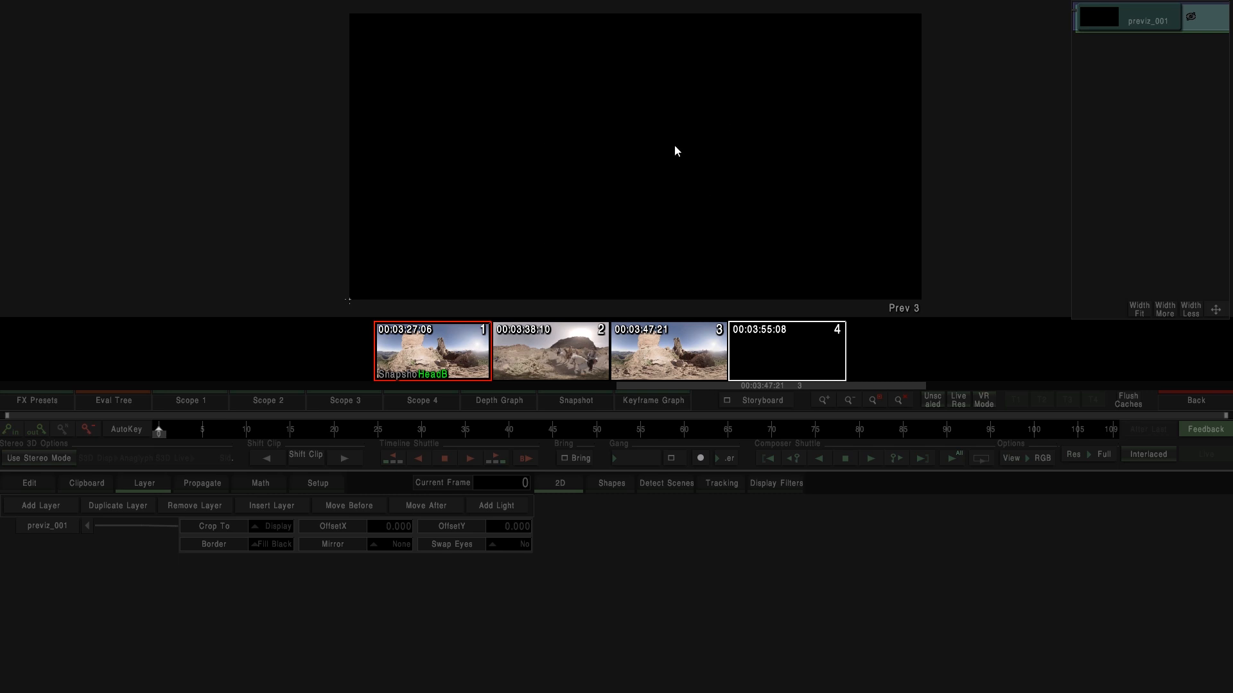
{"action": "left_click_drag", "start_coordinate": [847, 208], "coordinate": [825, 207]}
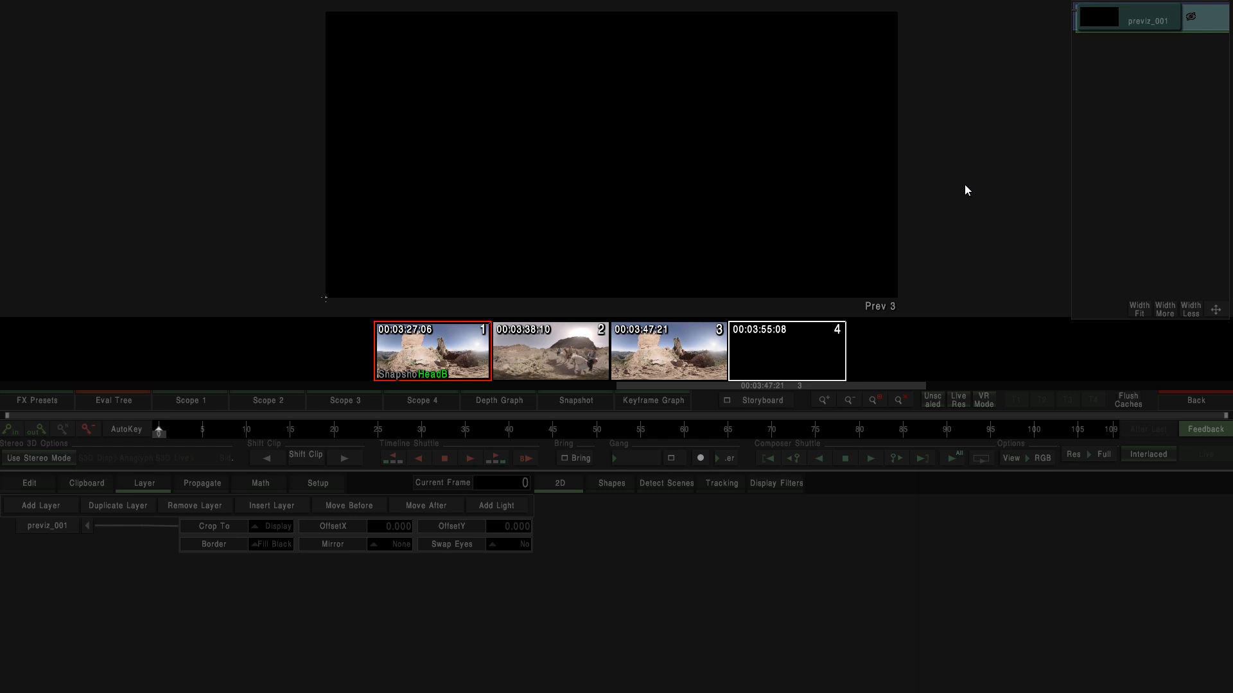
{"action": "left_click", "coordinate": [1182, 400]}
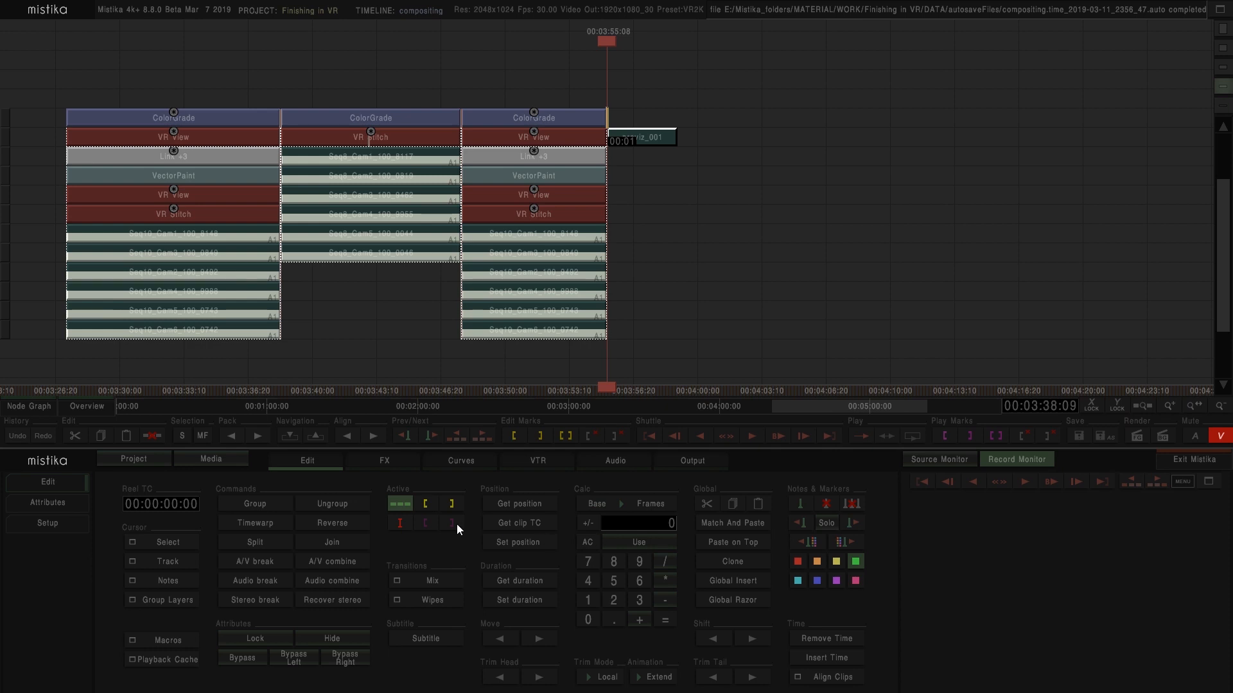
{"action": "left_click", "coordinate": [389, 461]}
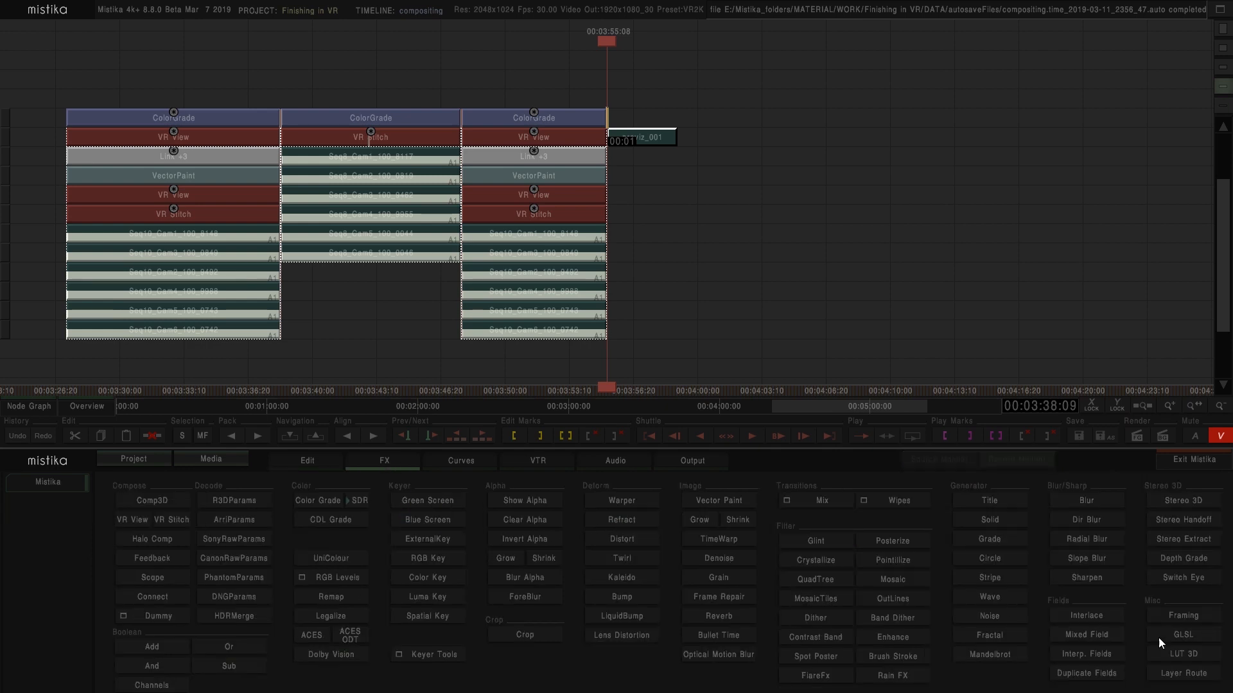
{"action": "left_click", "coordinate": [1175, 675]}
{"action": "double_click", "coordinate": [640, 122]}
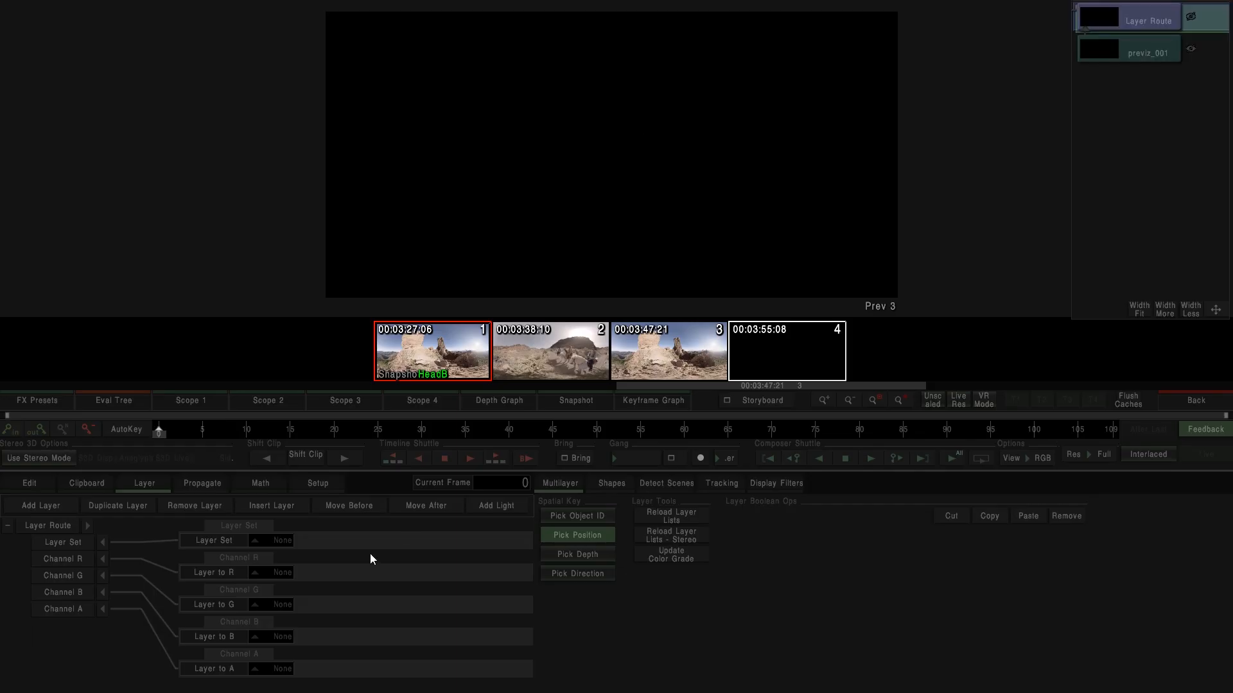
{"action": "left_click", "coordinate": [285, 545]}
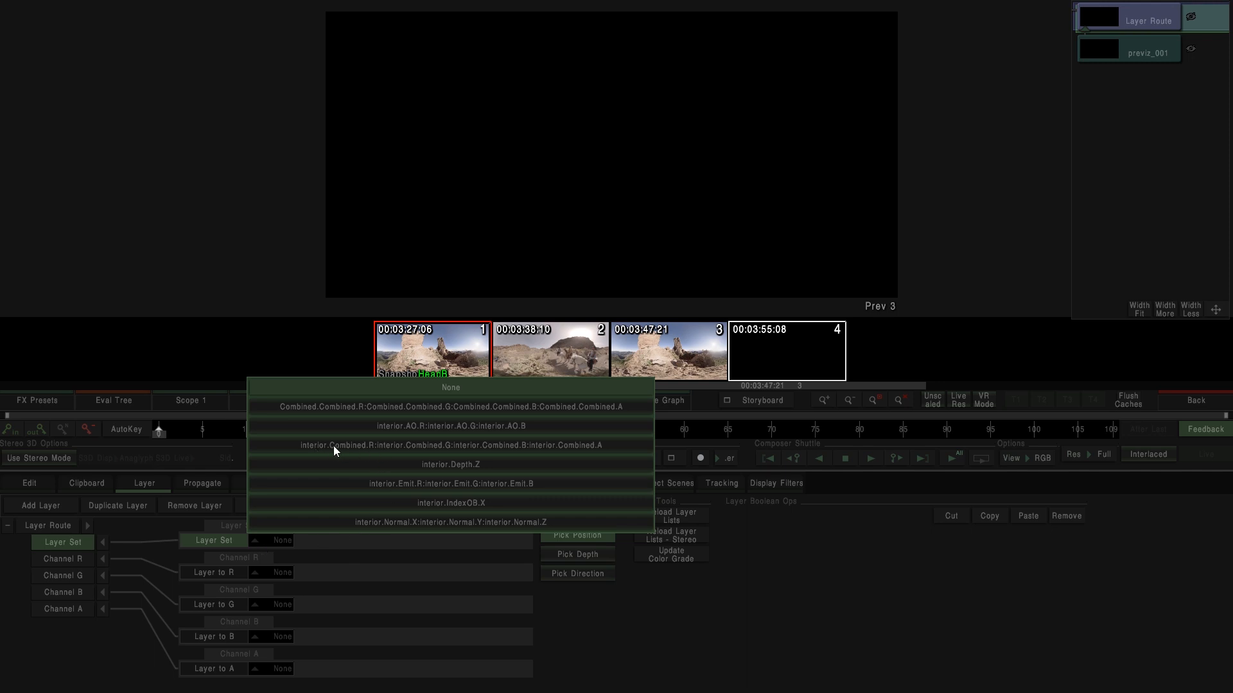
{"action": "left_click", "coordinate": [398, 445]}
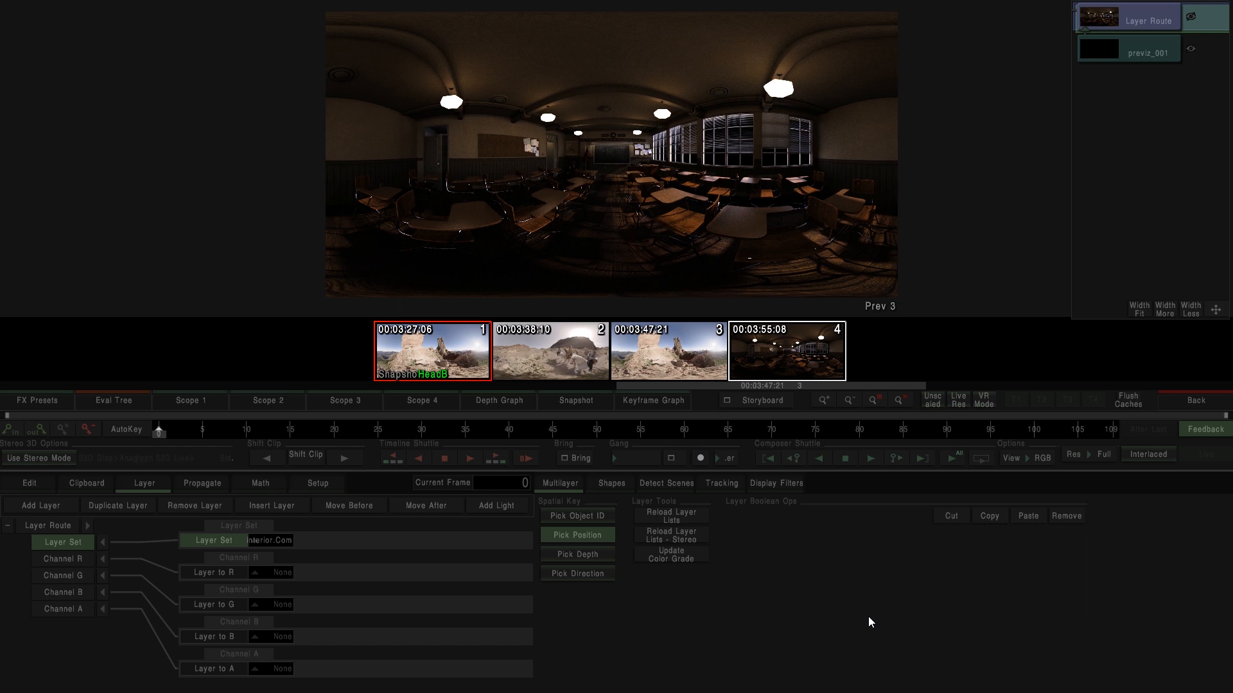
- Add a UniColour effect above Layer Route with the input curve Linear (No Curve) and the output curve Gamma 2.4 (ITU-BT 1886)
{"action": "left_click", "coordinate": [1184, 399]}
{"action": "left_click", "coordinate": [392, 461]}
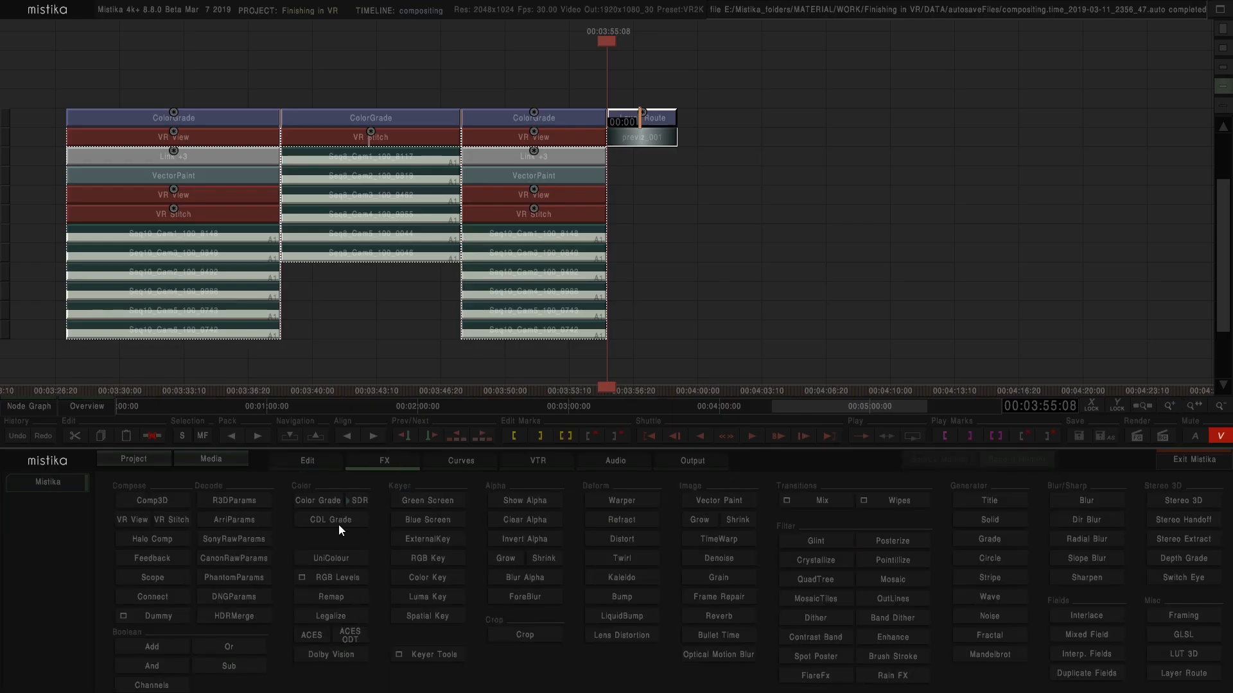
{"action": "left_click", "coordinate": [325, 560]}
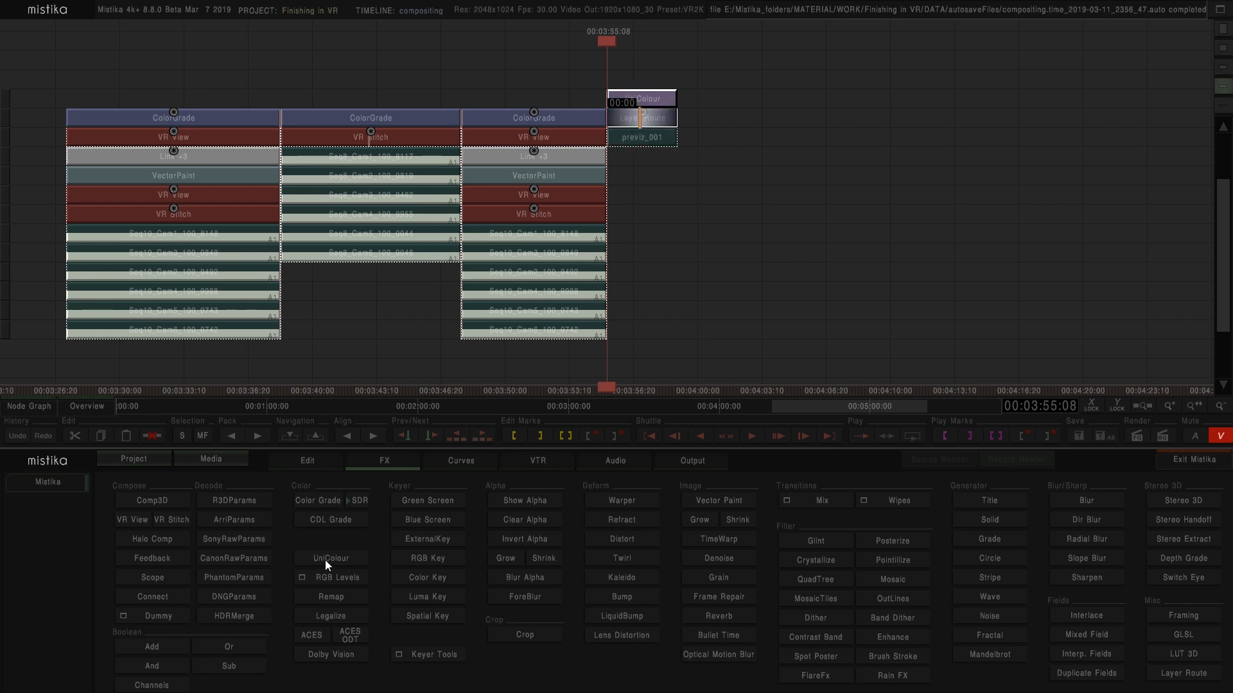
{"action": "double_click", "coordinate": [661, 106]}
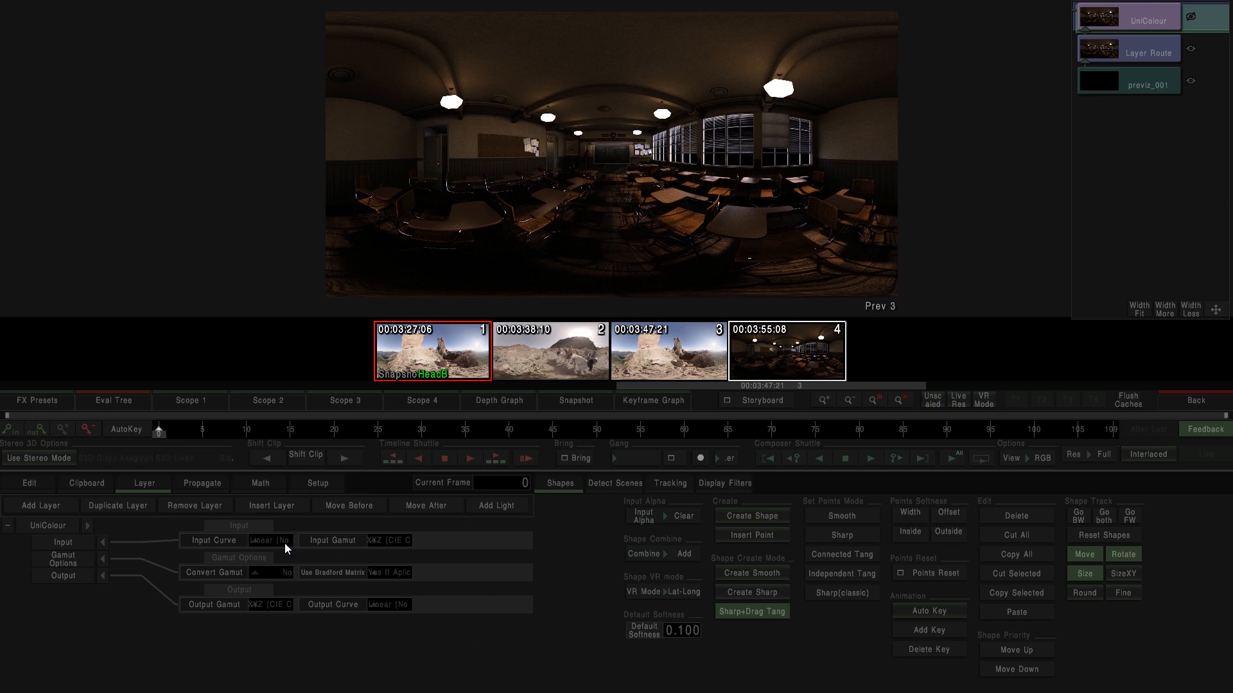
{"action": "left_click", "coordinate": [254, 543]}
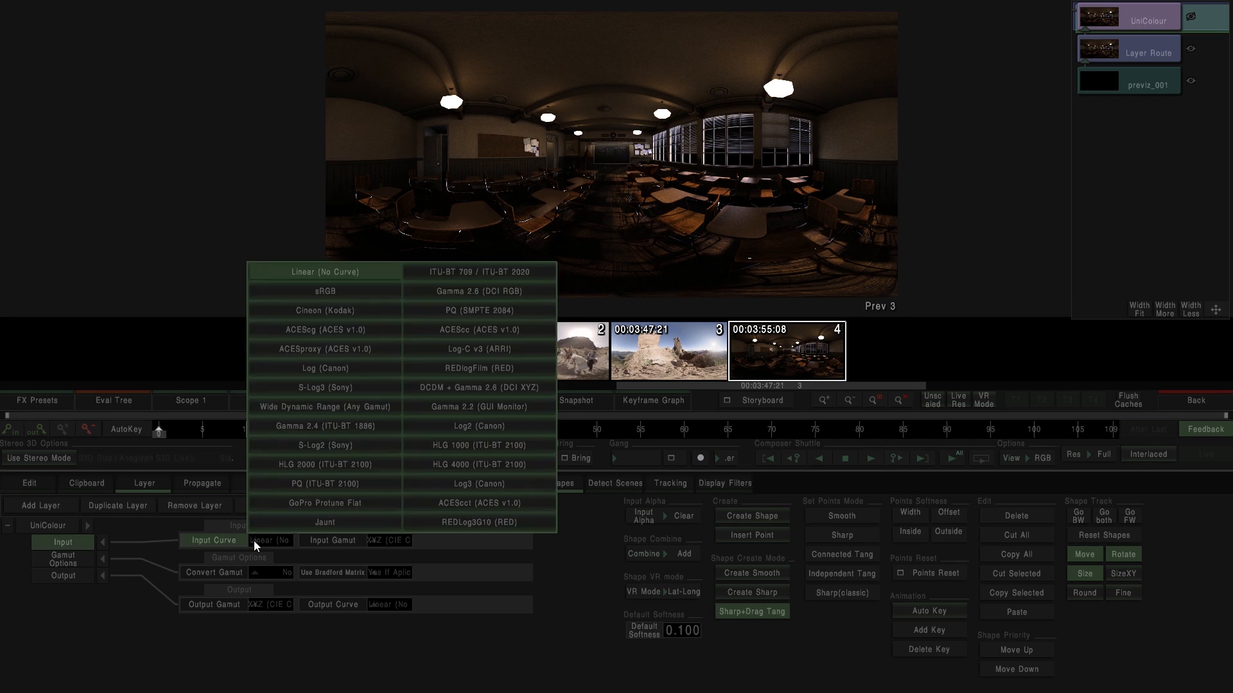
{"action": "left_click", "coordinate": [322, 270]}
{"action": "left_click", "coordinate": [389, 607]}
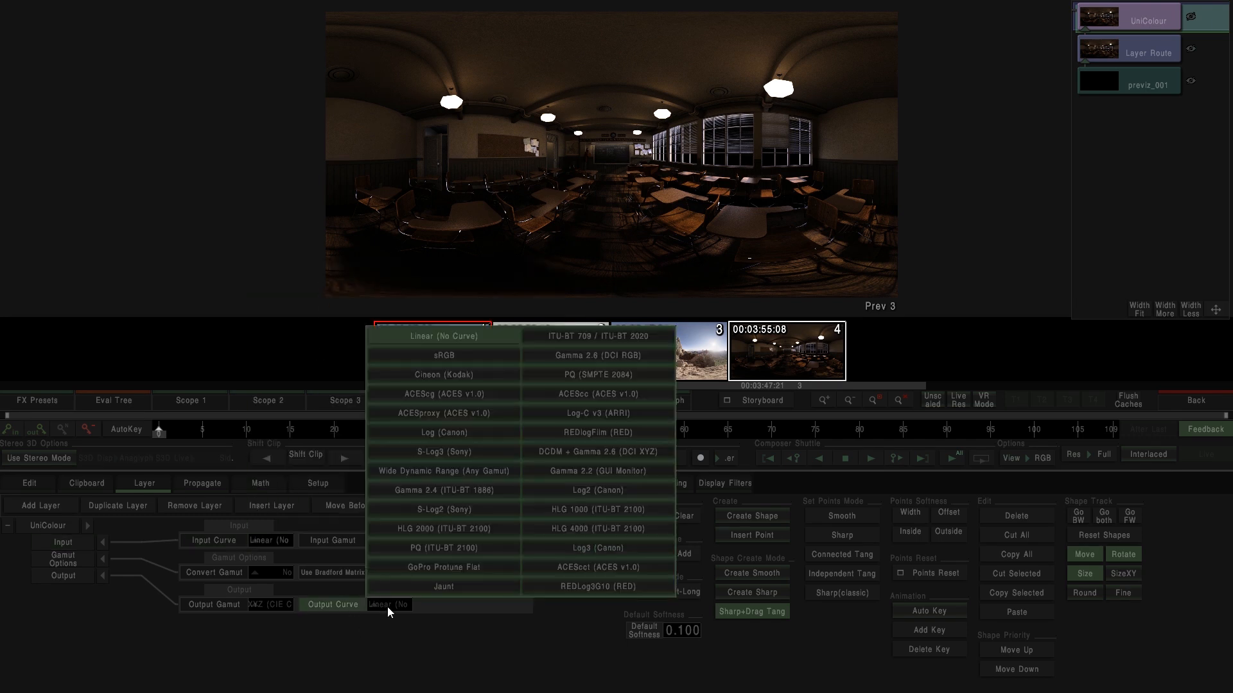
{"action": "left_click", "coordinate": [429, 491]}
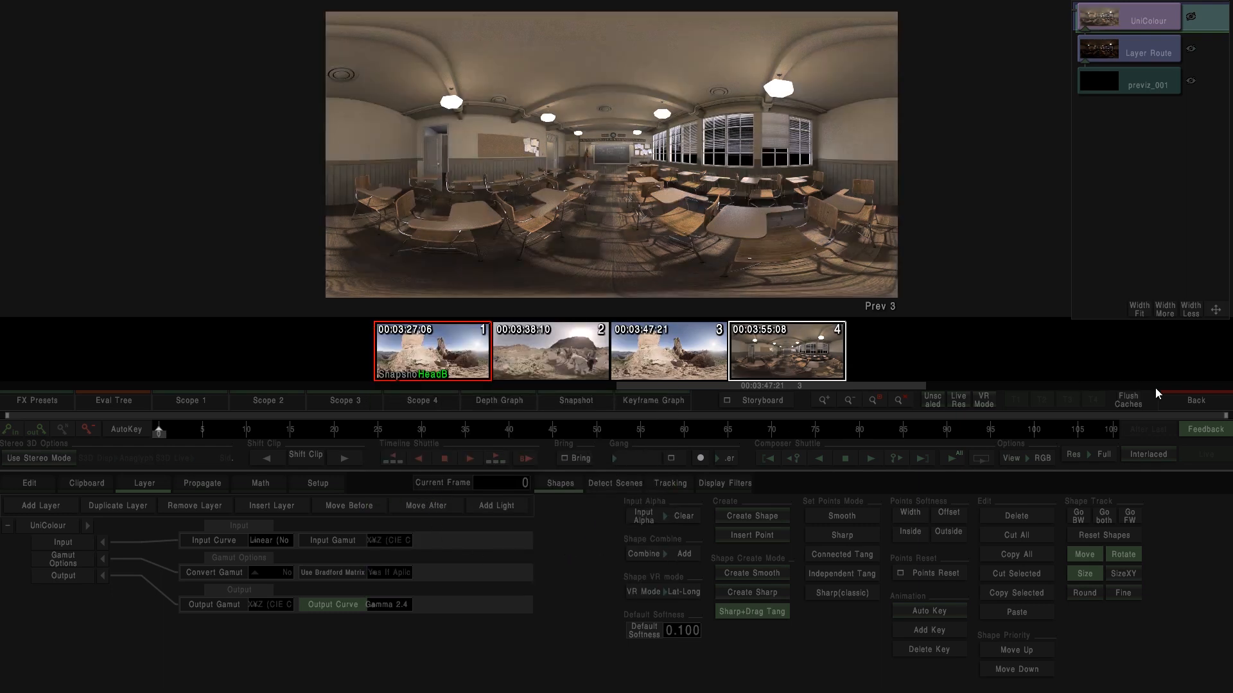
- Add a Color Grade to the classroom shot, lower the black point to -6.286, raise the white point to 6.775 and set post saturation to 113
{"action": "left_click", "coordinate": [1176, 397]}
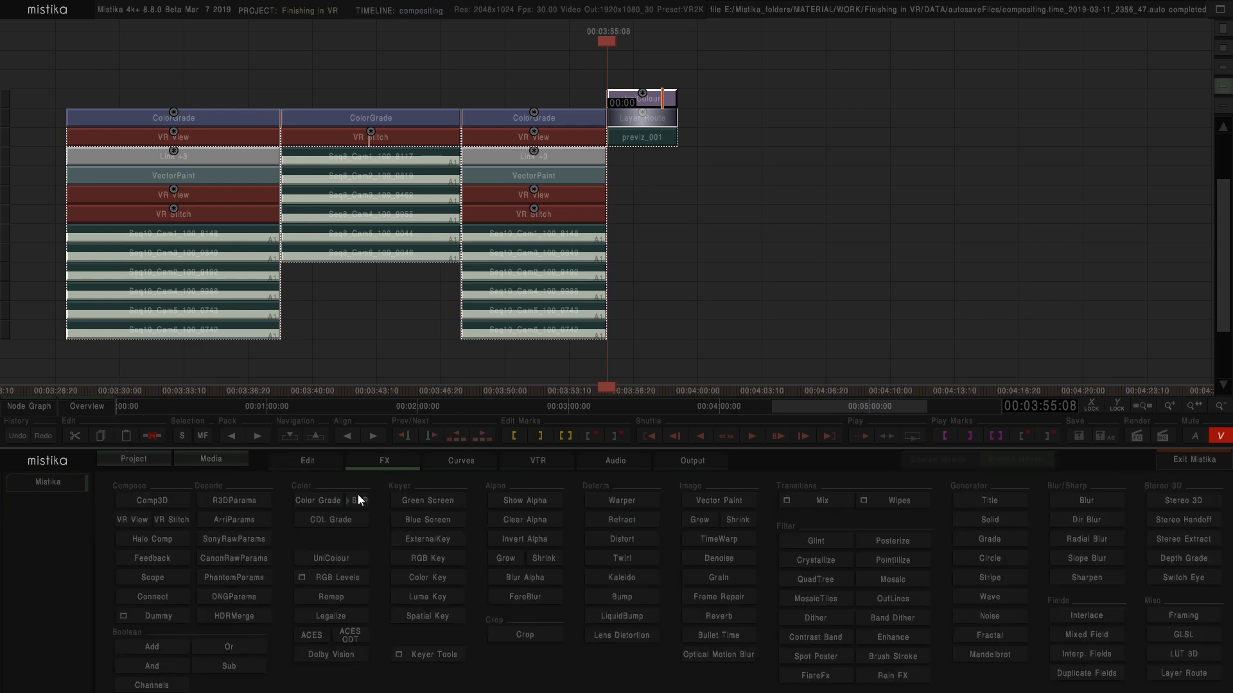
{"action": "left_click", "coordinate": [357, 497]}
{"action": "double_click", "coordinate": [643, 82]}
{"action": "left_click_drag", "start_coordinate": [668, 600], "coordinate": [715, 580]}
{"action": "left_click_drag", "start_coordinate": [949, 559], "coordinate": [977, 559]}
{"action": "left_click_drag", "start_coordinate": [1031, 507], "coordinate": [1127, 500]}
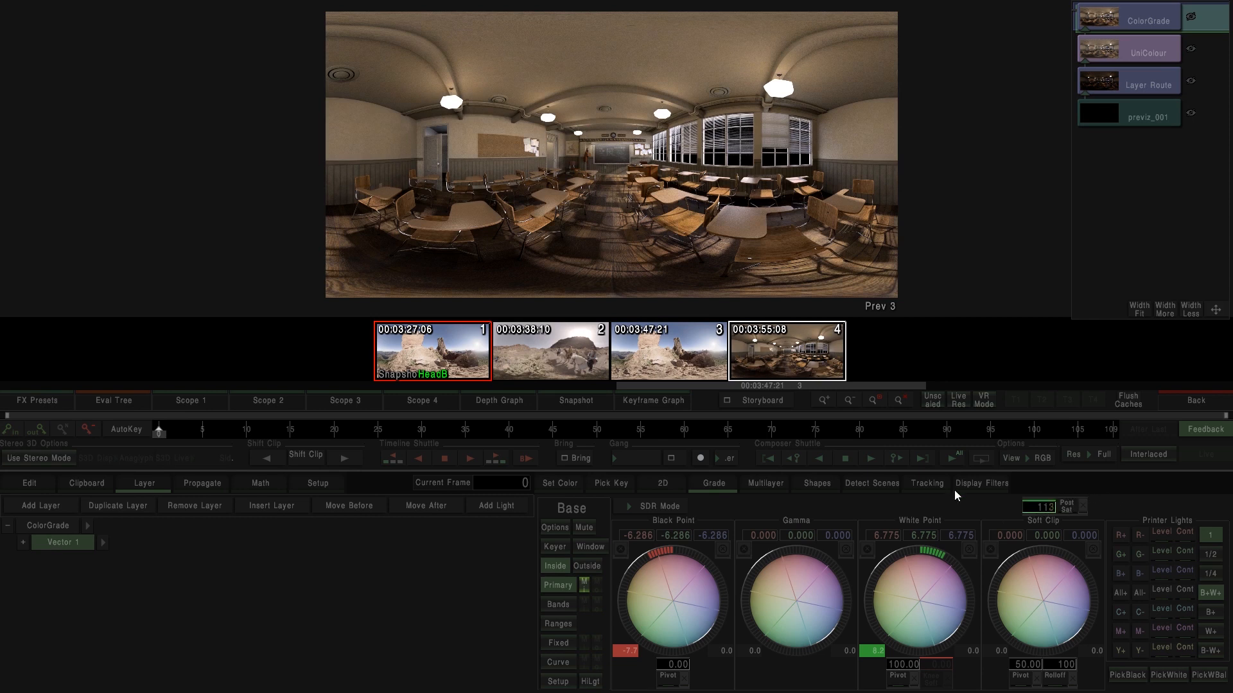
- Add a second vector to the classroom grade and give it a Shape window in Planar VR mode
{"action": "left_click", "coordinate": [67, 506]}
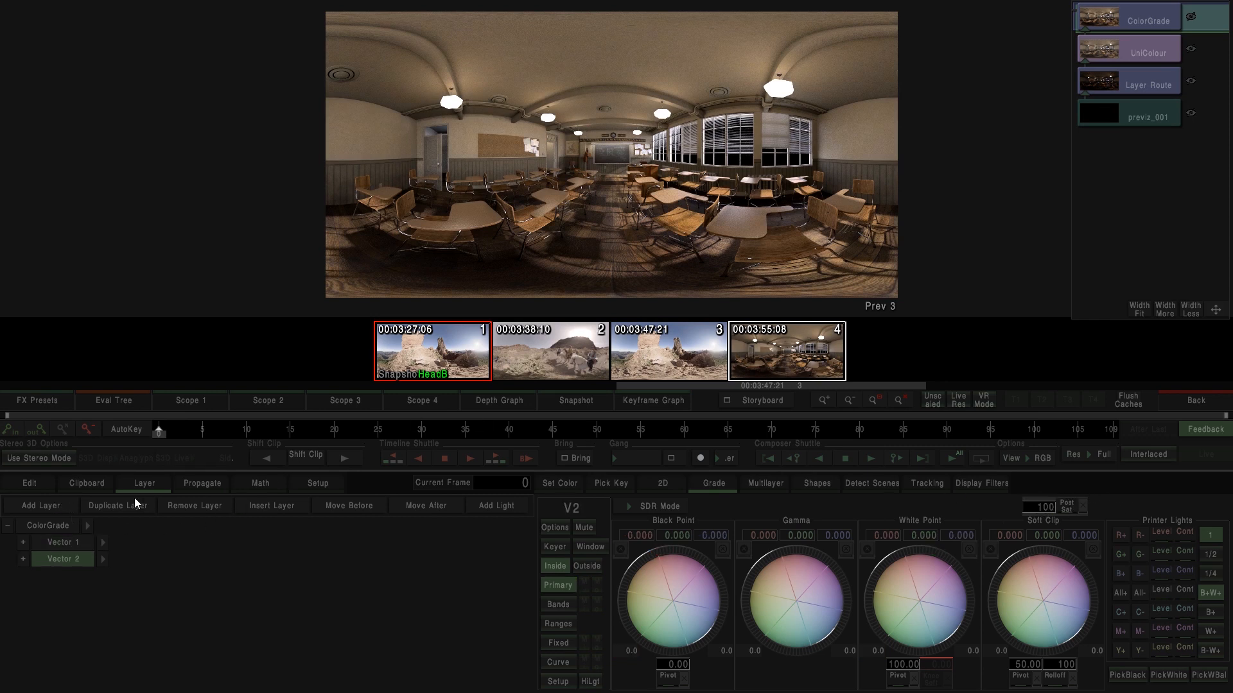
{"action": "scroll", "coordinate": [654, 243], "scroll_direction": "up", "scroll_amount": 3}
{"action": "left_click_drag", "start_coordinate": [786, 170], "coordinate": [613, 172]}
{"action": "scroll", "coordinate": [706, 177], "scroll_direction": "up", "scroll_amount": 2}
{"action": "left_click_drag", "start_coordinate": [838, 184], "coordinate": [482, 191]}
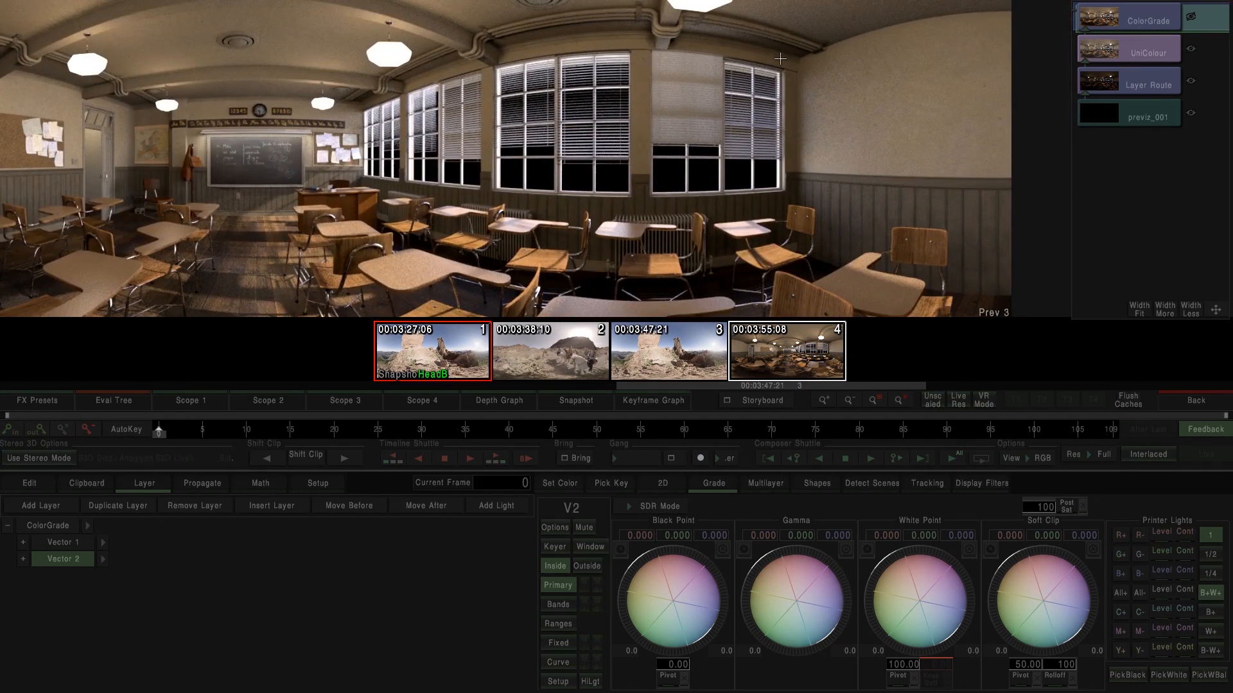
{"action": "scroll", "coordinate": [497, 176], "scroll_direction": "down", "scroll_amount": 3}
{"action": "left_click_drag", "start_coordinate": [496, 176], "coordinate": [597, 156]}
{"action": "left_click", "coordinate": [592, 548]}
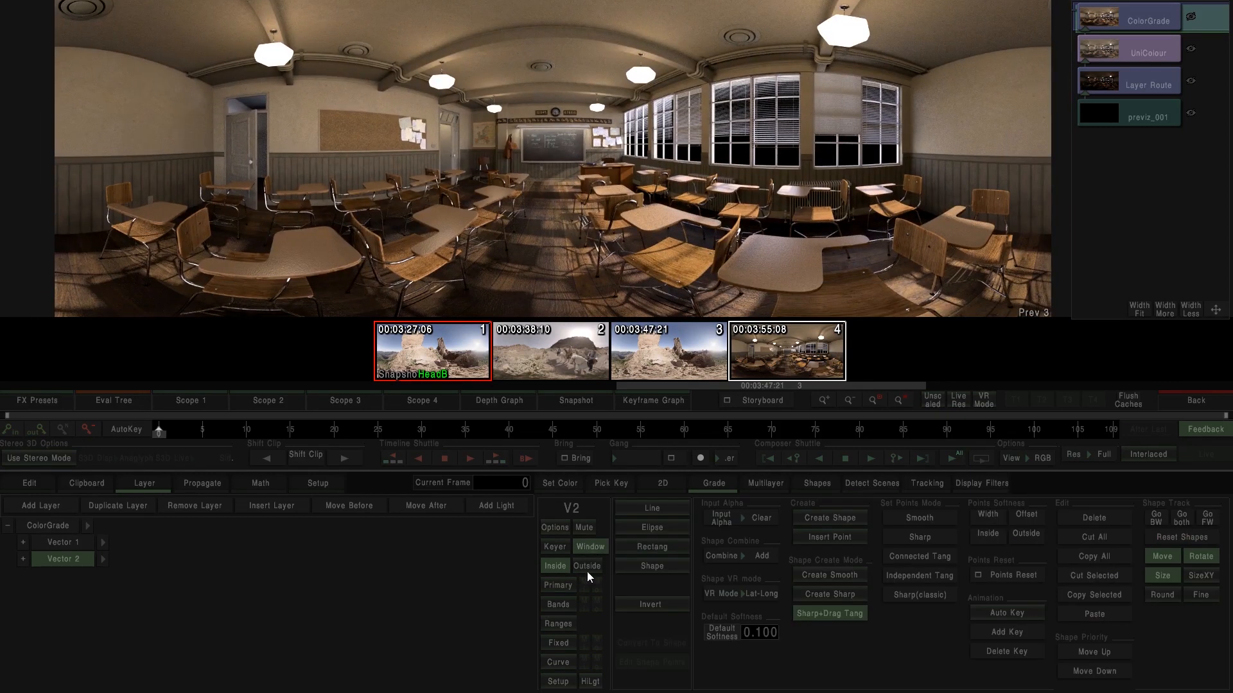
{"action": "left_click", "coordinate": [656, 567]}
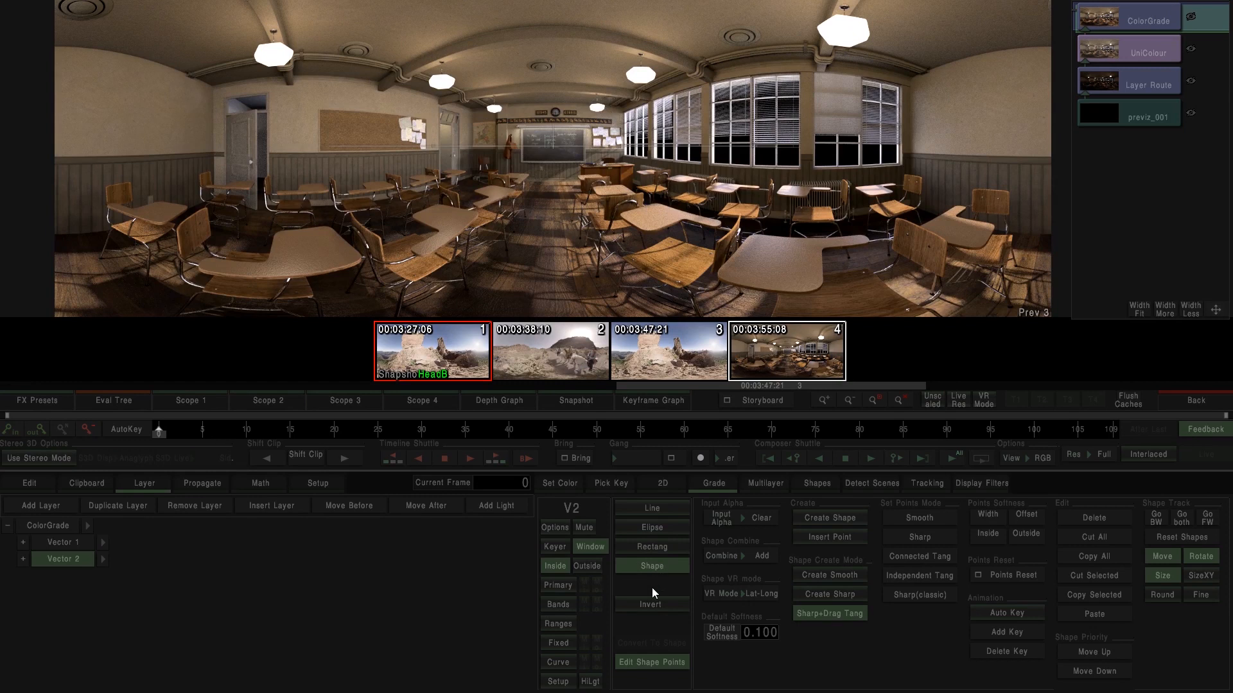
{"action": "left_click", "coordinate": [732, 596]}
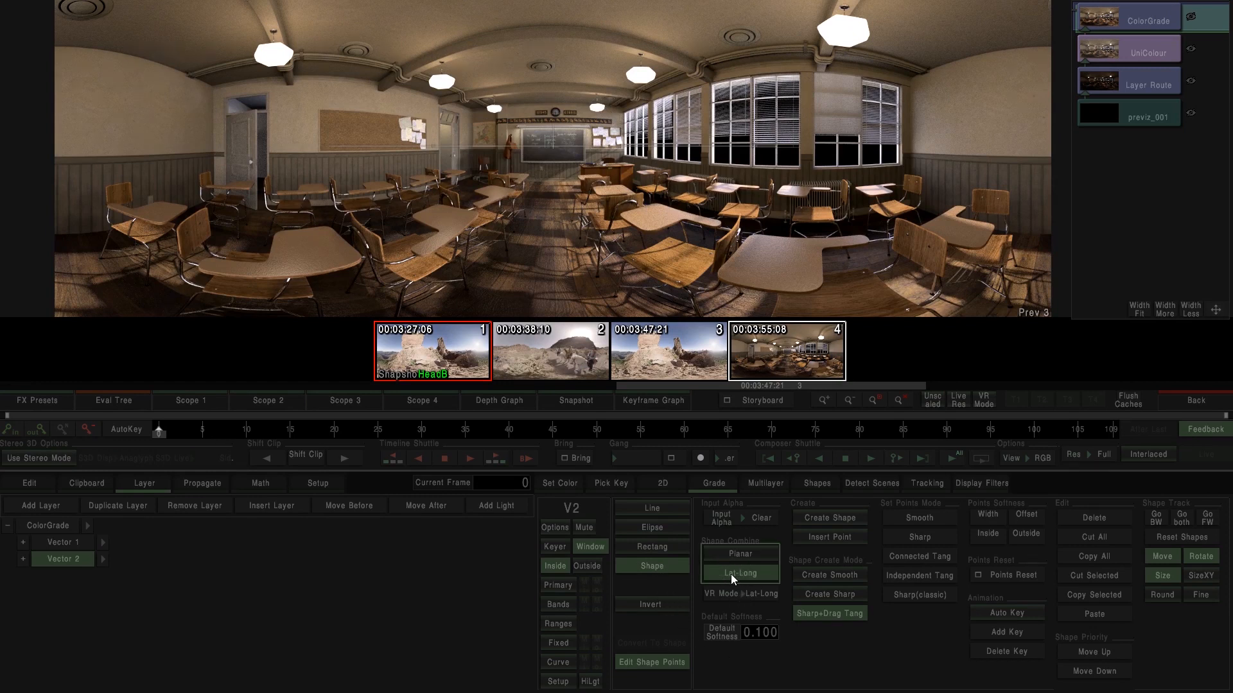
{"action": "left_click", "coordinate": [741, 554]}
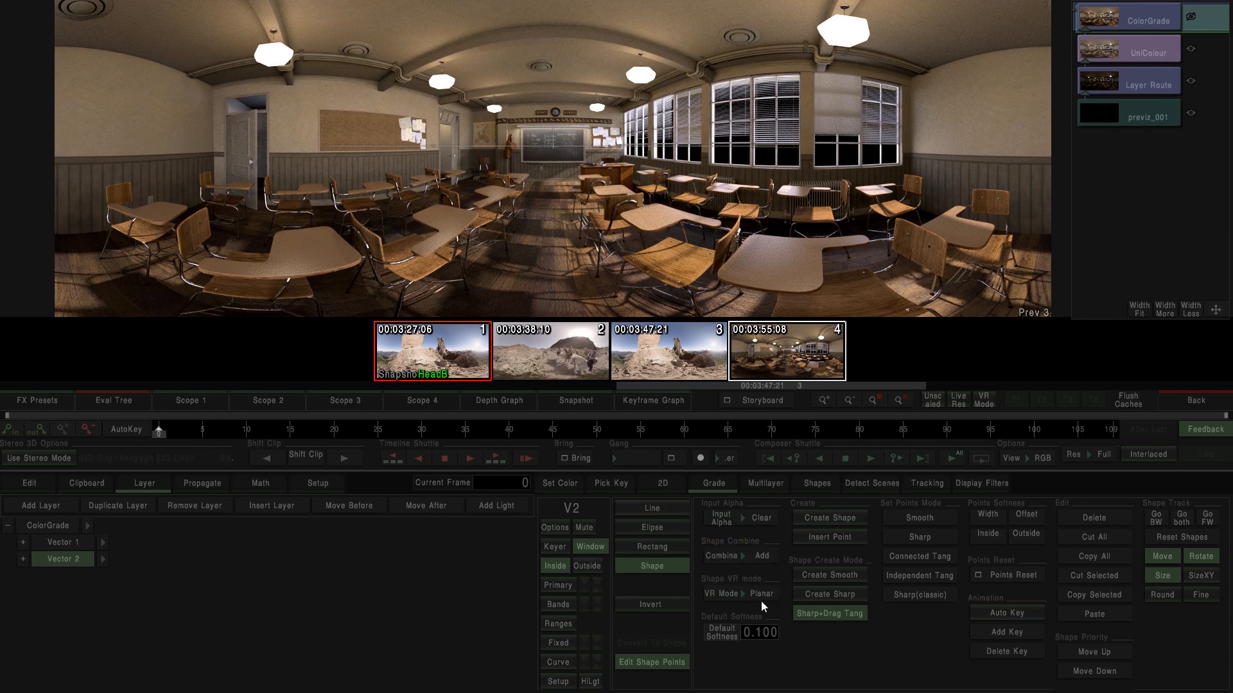
- Try drawing a shape in Planar mode along the upper edge of the classroom windows, and discard it
{"action": "left_click", "coordinate": [828, 518]}
{"action": "left_click", "coordinate": [626, 114]}
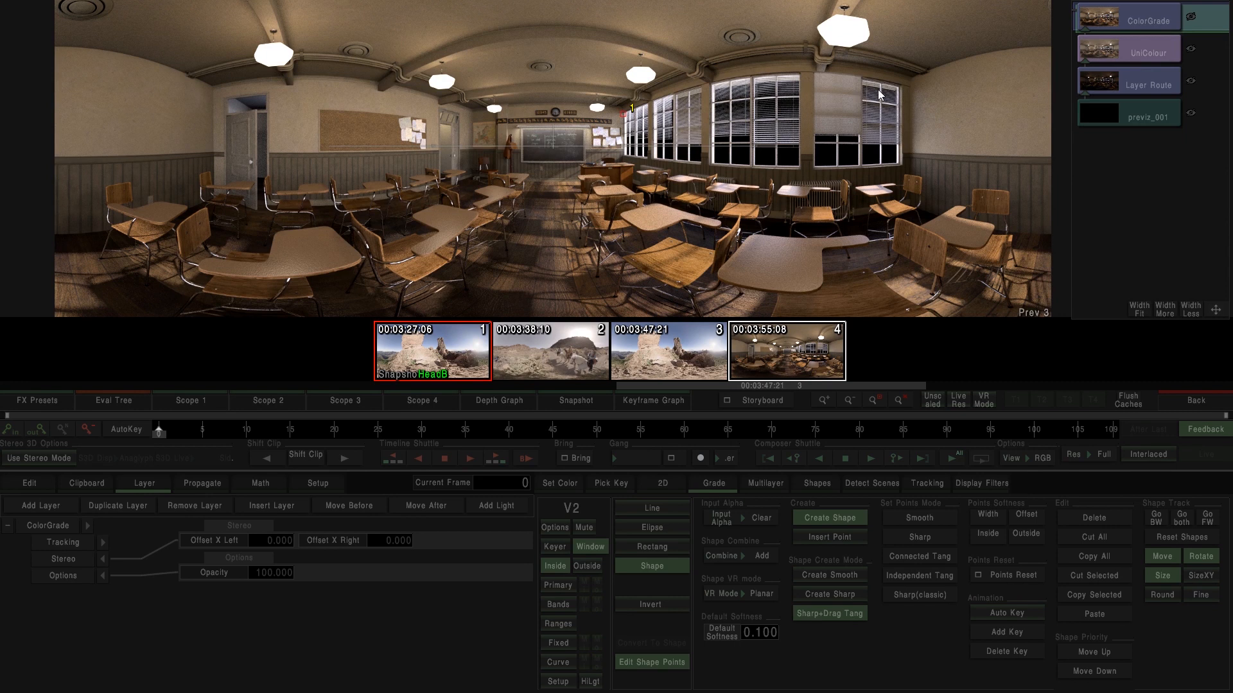
{"action": "left_click", "coordinate": [898, 90]}
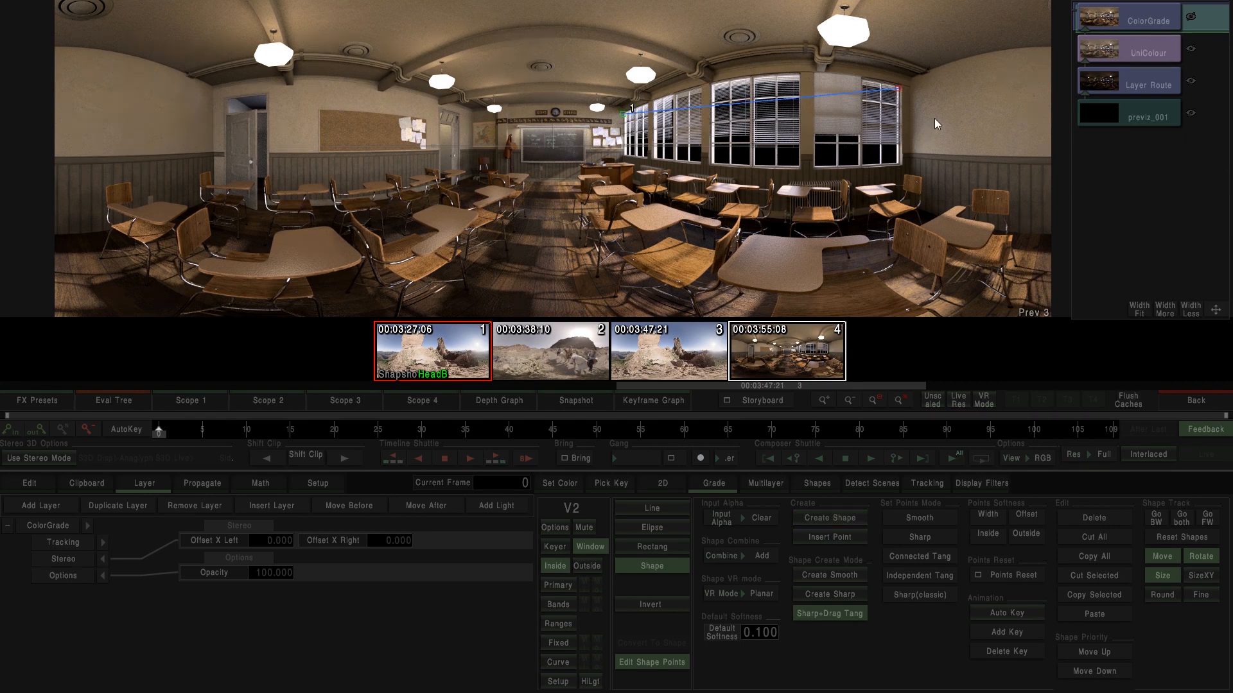
{"action": "left_click_drag", "start_coordinate": [937, 131], "coordinate": [545, 63]}
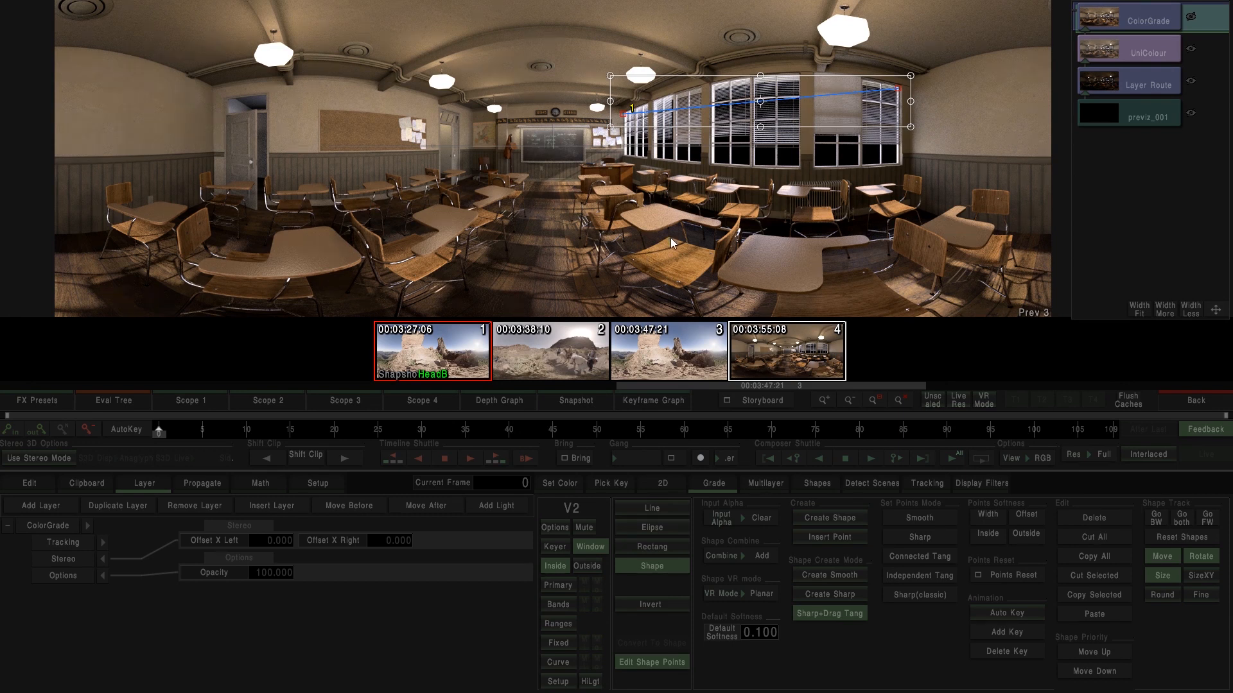
{"action": "left_click", "coordinate": [668, 566]}
- Switch the shape's VR mode to Lat-Long and draw a closed four-point shape enclosing the windows and the desks below them
{"action": "left_click", "coordinate": [733, 594]}
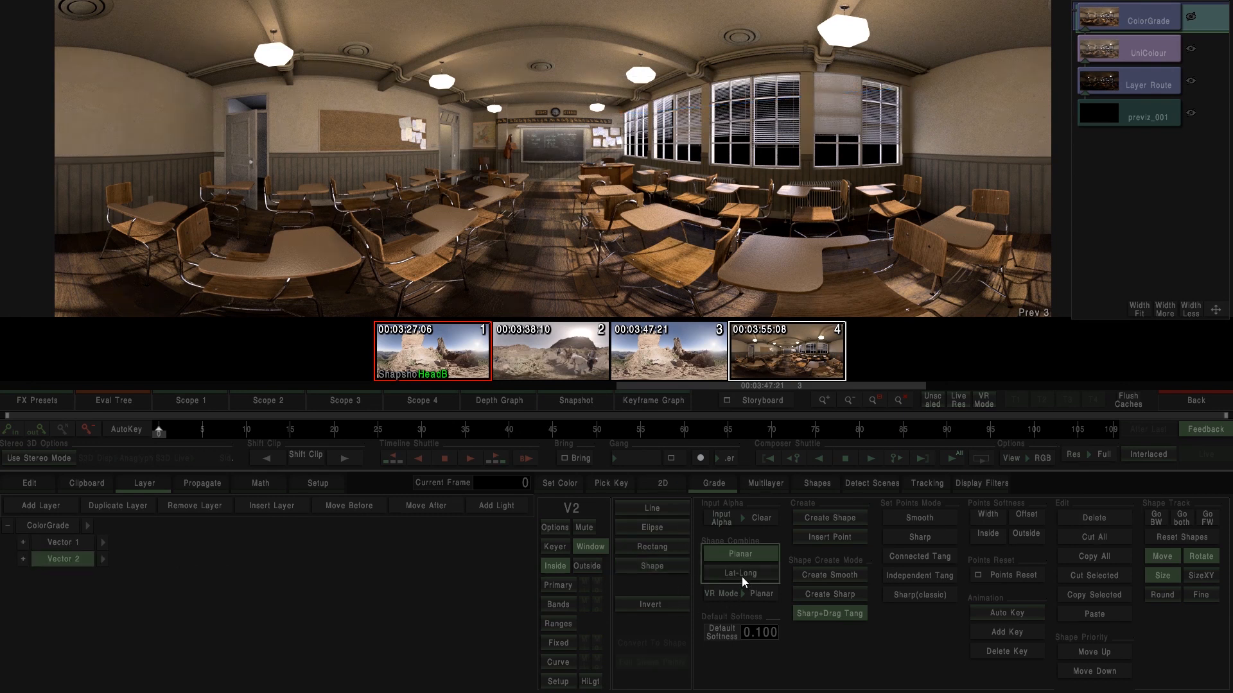
{"action": "left_click", "coordinate": [812, 517]}
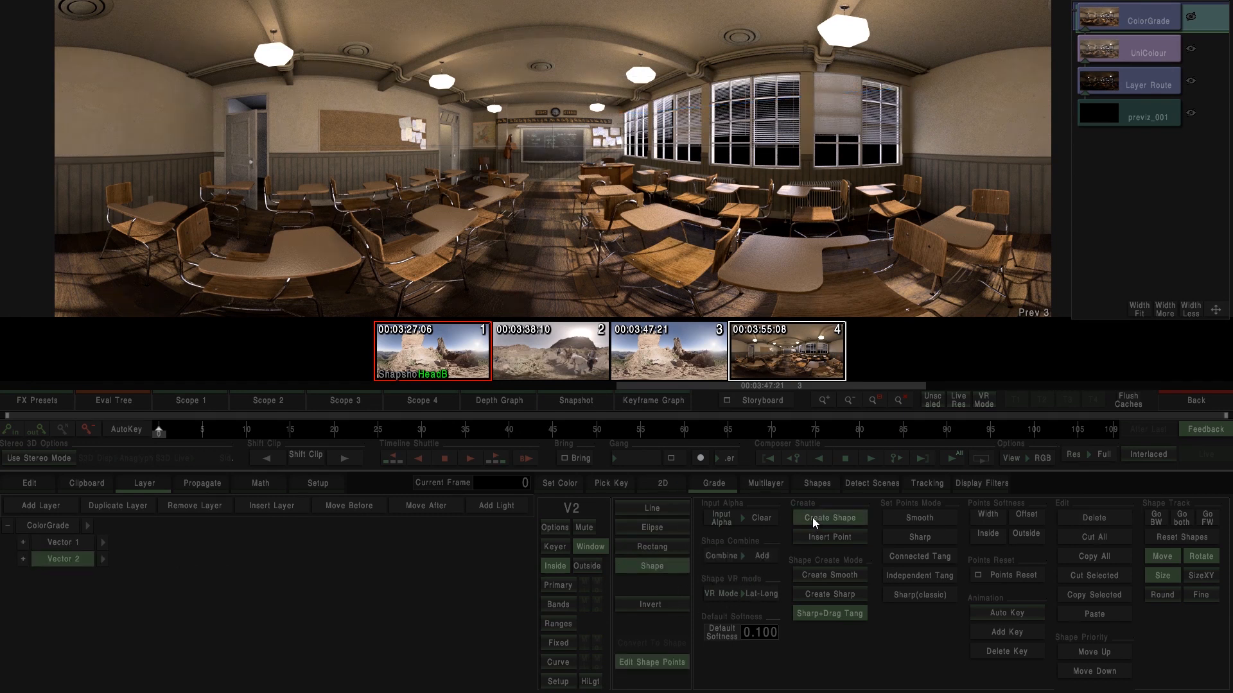
{"action": "left_click", "coordinate": [624, 114]}
{"action": "left_click", "coordinate": [903, 88]}
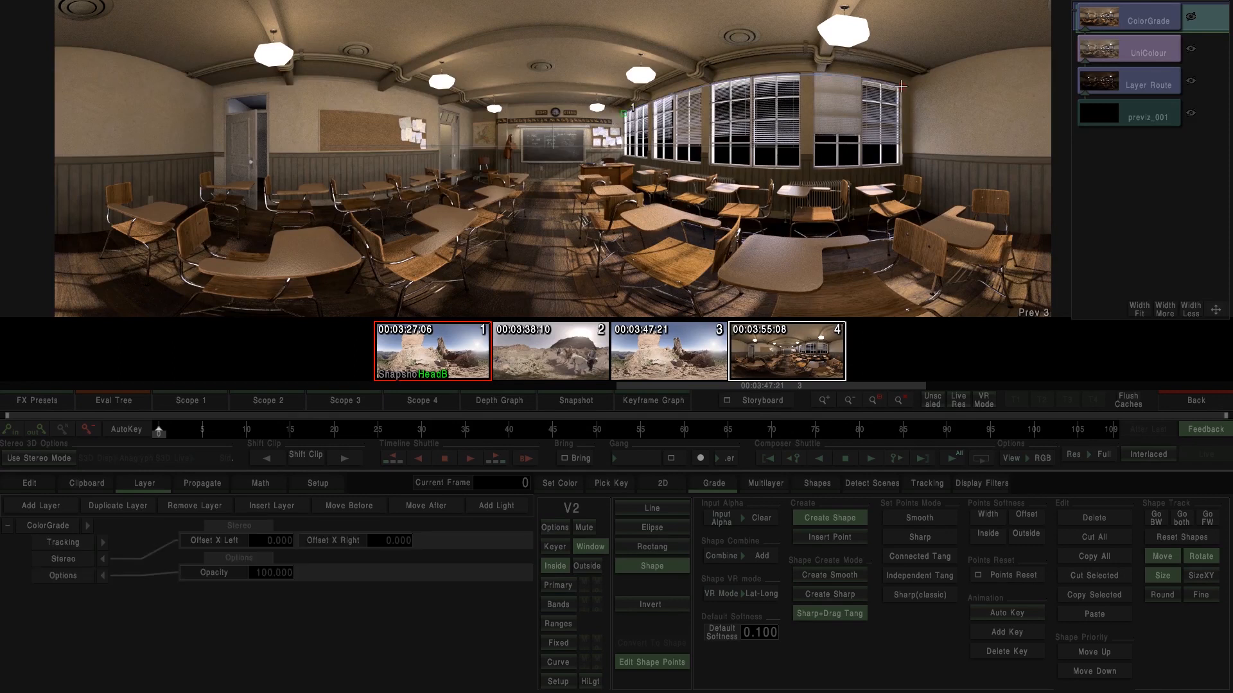
{"action": "left_click", "coordinate": [983, 229]}
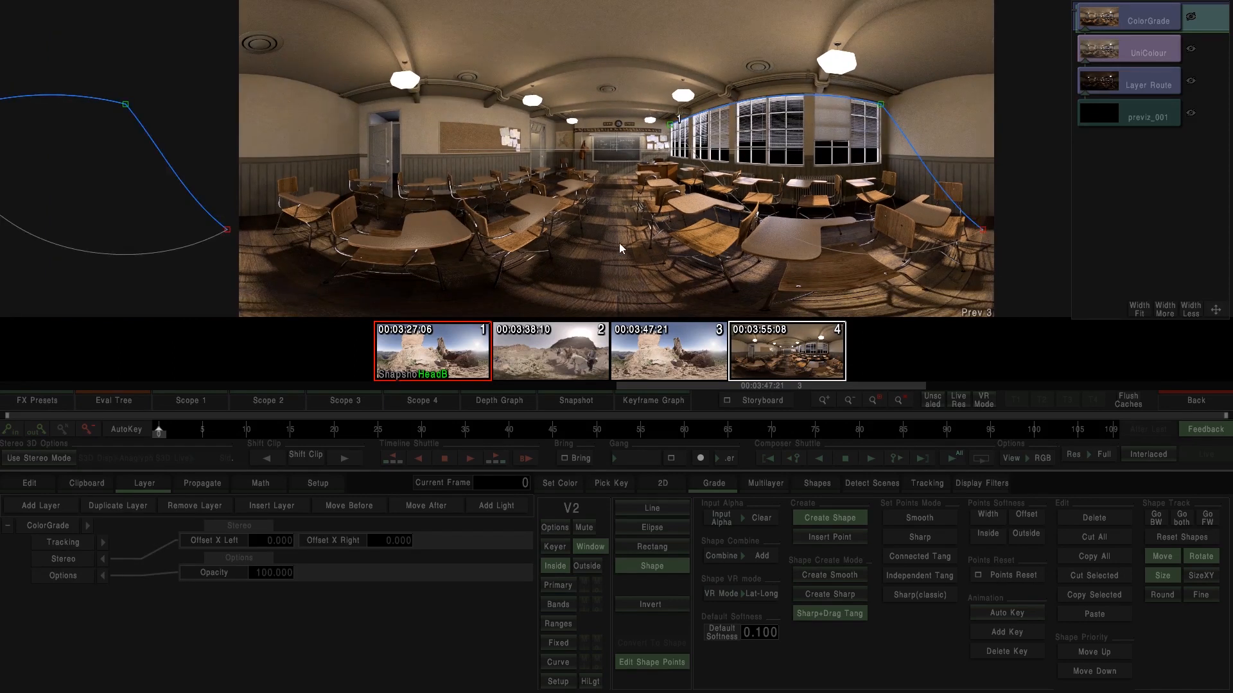
{"action": "left_click", "coordinate": [619, 199]}
{"action": "right_click", "coordinate": [619, 199]}
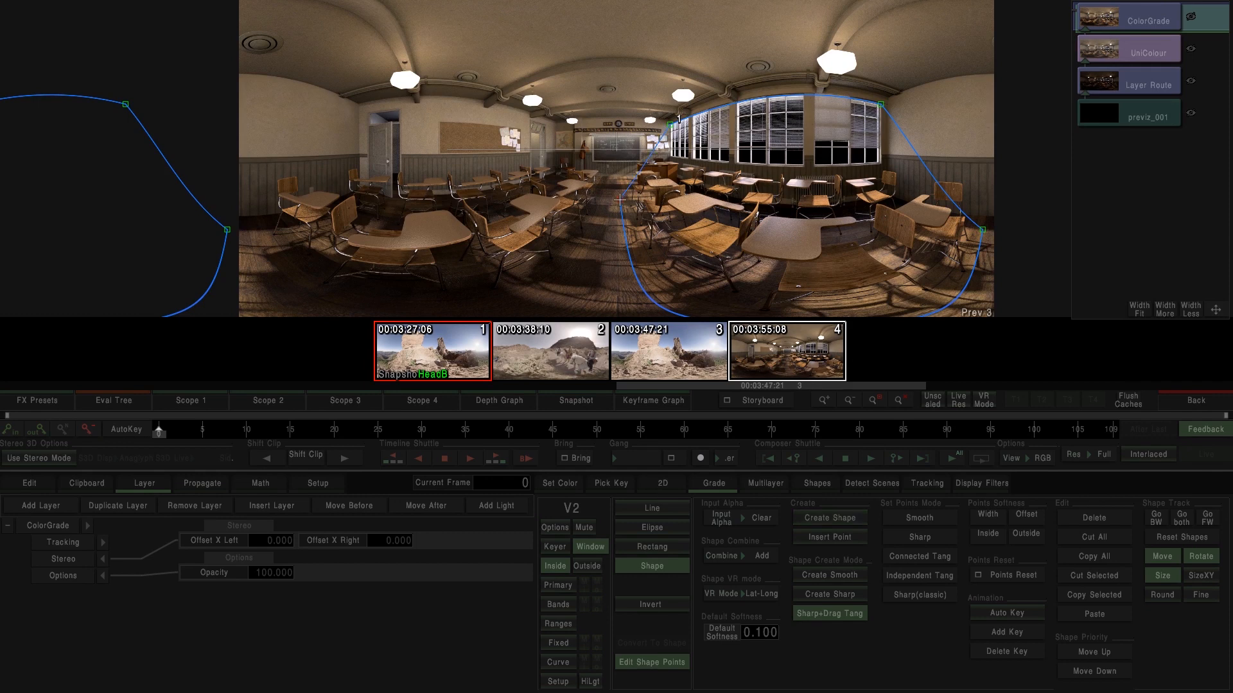
- Widen the softness of the shape's two lower points so its edge fades out across the classroom floor
{"action": "left_click_drag", "start_coordinate": [631, 142], "coordinate": [911, 88]}
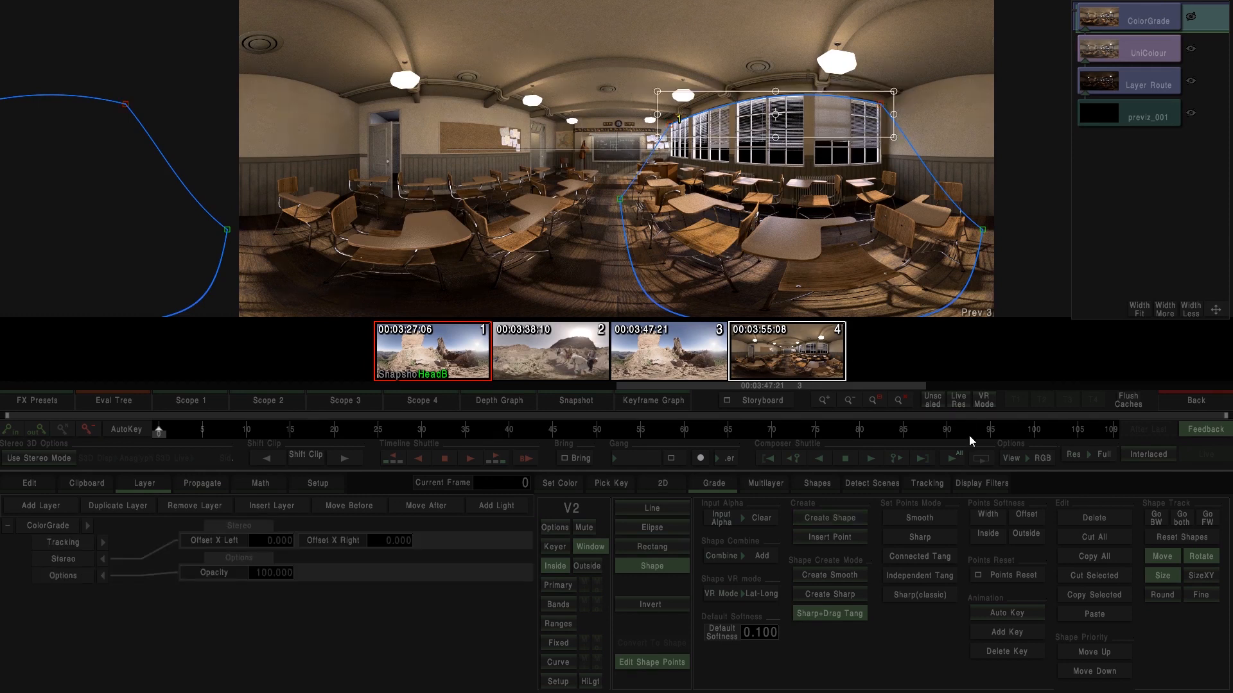
{"action": "left_click_drag", "start_coordinate": [1026, 257], "coordinate": [601, 177]}
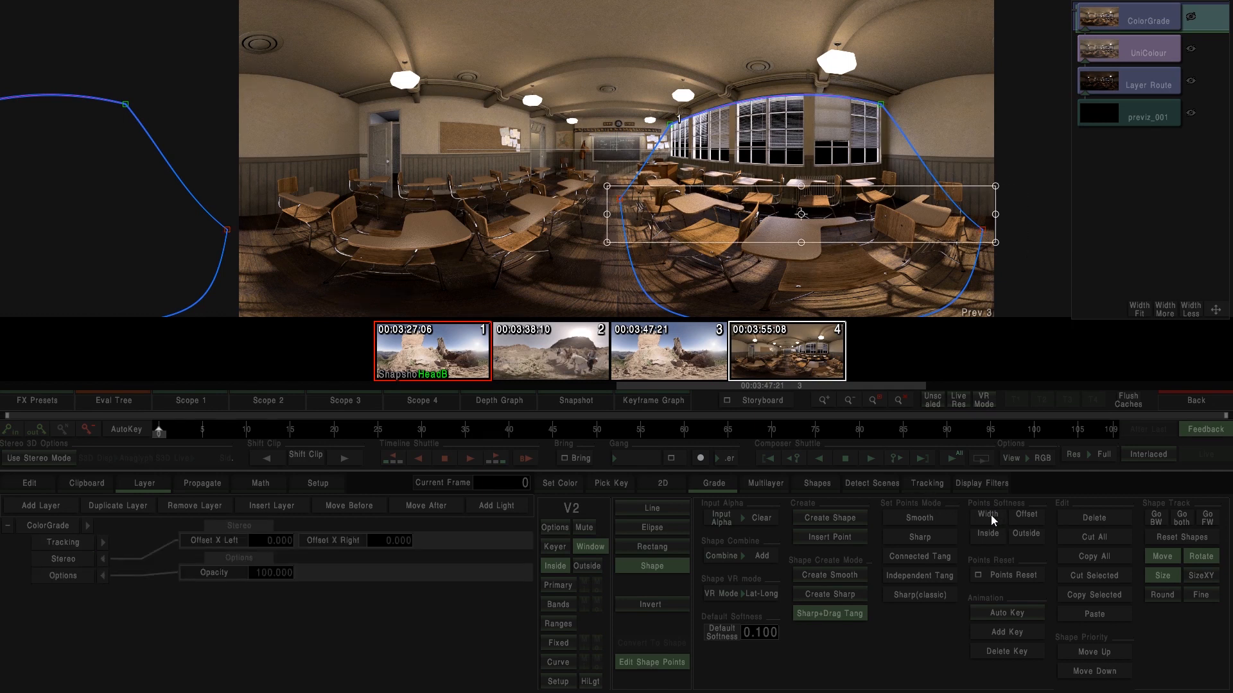
{"action": "left_click_drag", "start_coordinate": [988, 515], "coordinate": [1110, 503]}
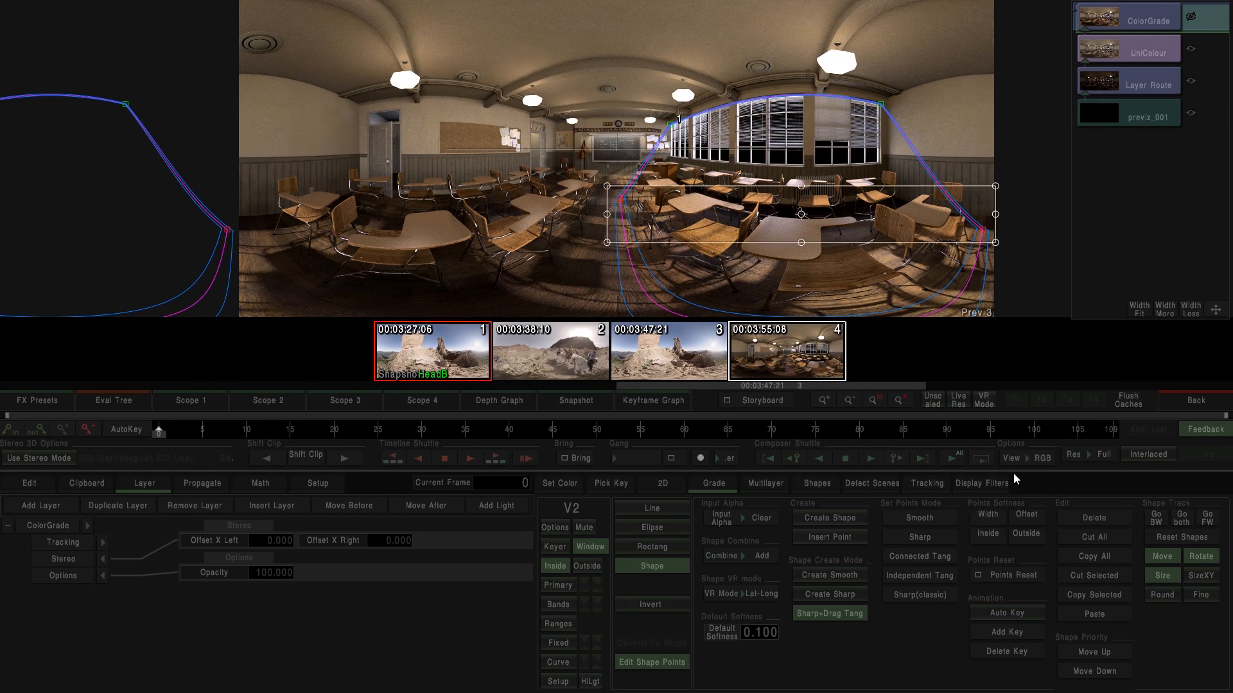
- Brighten the inside of the window shape with a primary gamma of -6.007, and add a third vector to the grade
{"action": "scroll", "coordinate": [786, 245], "scroll_direction": "down", "scroll_amount": 3}
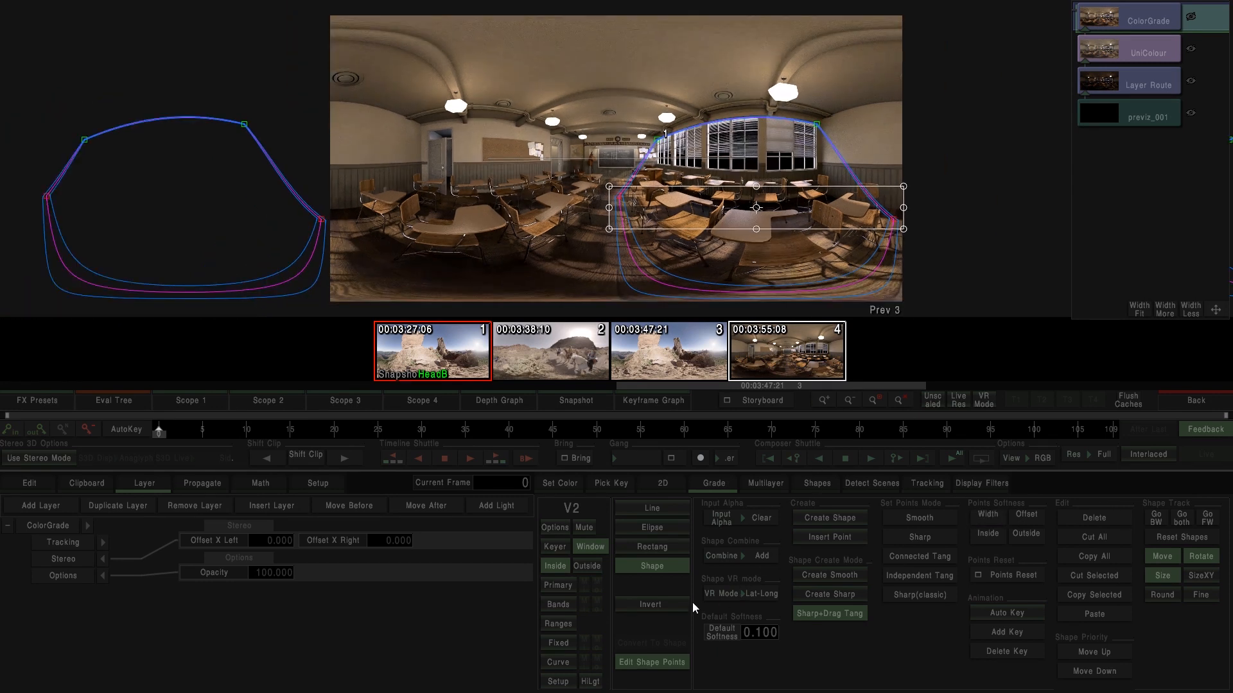
{"action": "left_click", "coordinate": [560, 586]}
{"action": "left_click_drag", "start_coordinate": [780, 595], "coordinate": [835, 576]}
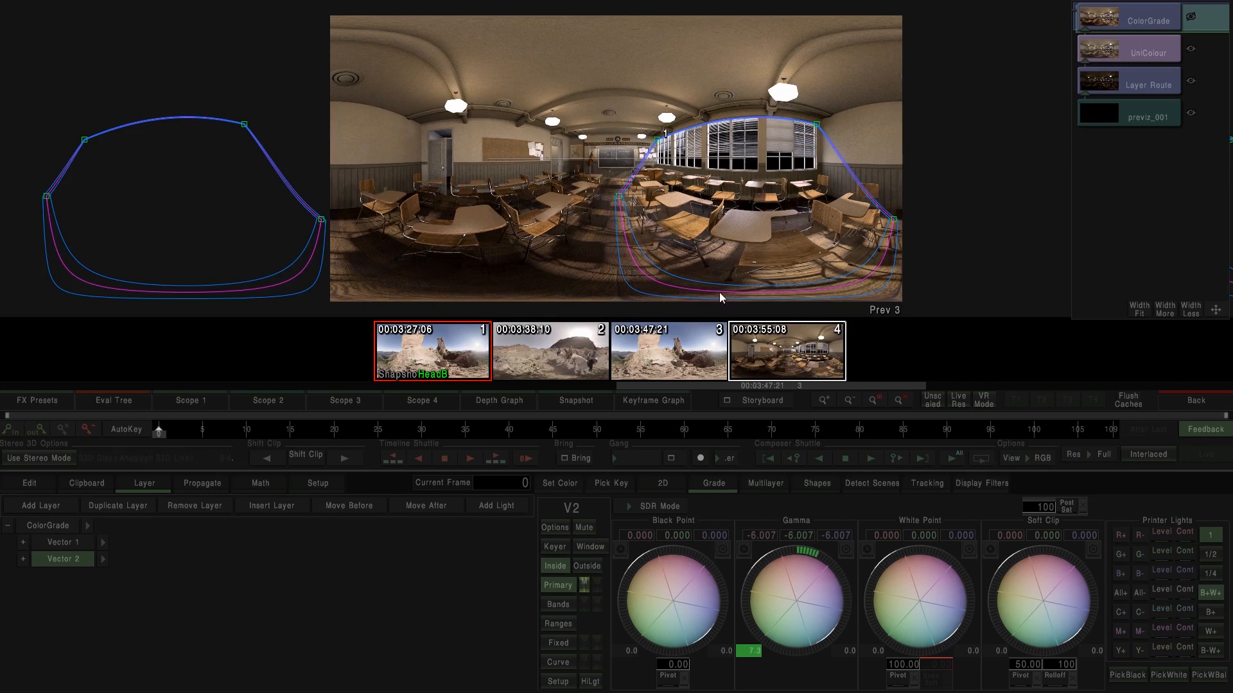
{"action": "scroll", "coordinate": [720, 296], "scroll_direction": "up", "scroll_amount": 4}
{"action": "left_click", "coordinate": [55, 507]}
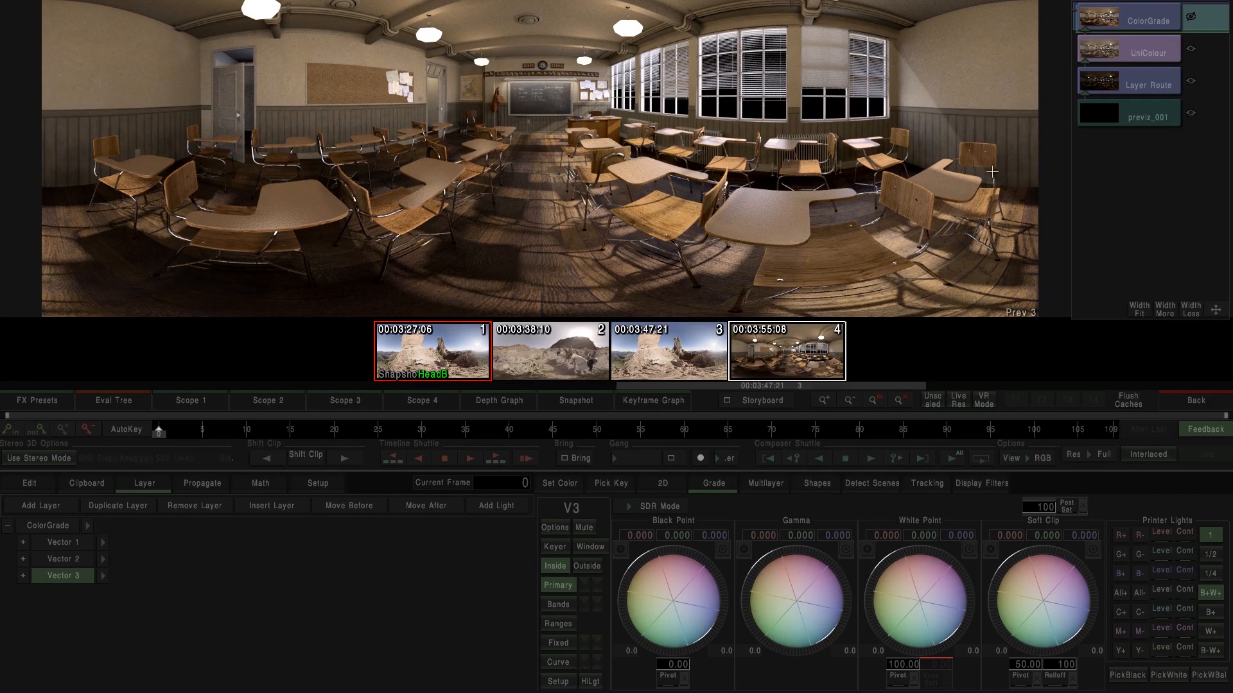
- Examine the windows in VR mode with the second vector's shape displayed, and return to the flat view with the third vector selected
{"action": "left_click", "coordinate": [984, 401]}
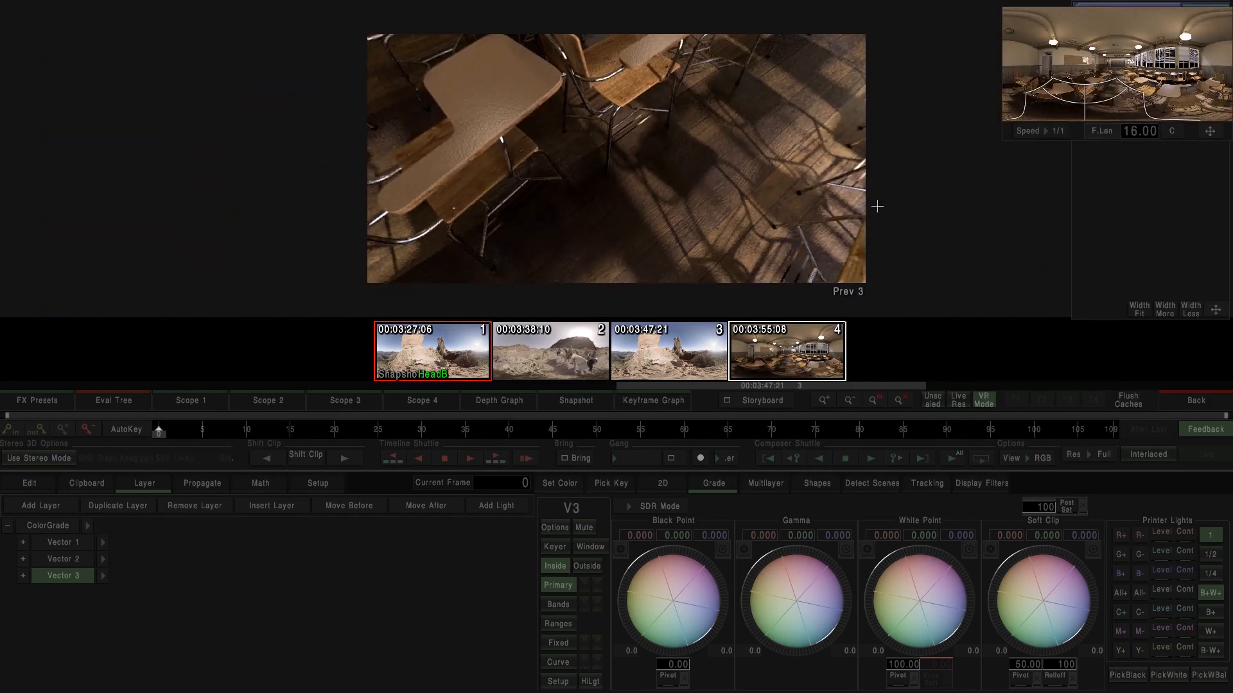
{"action": "mouse_move", "coordinate": [1085, 96]}
{"action": "left_mouse_down"}
{"action": "mouse_move", "coordinate": [1204, 58]}
{"action": "mouse_move", "coordinate": [1202, 74]}
{"action": "mouse_move", "coordinate": [1178, 54]}
{"action": "mouse_move", "coordinate": [1136, 67]}
{"action": "mouse_move", "coordinate": [1184, 54]}
{"action": "mouse_move", "coordinate": [1162, 56]}
{"action": "mouse_move", "coordinate": [1188, 62]}
{"action": "mouse_move", "coordinate": [1166, 63]}
{"action": "mouse_move", "coordinate": [1175, 72]}
{"action": "left_mouse_up"}
{"action": "left_click", "coordinate": [86, 558]}
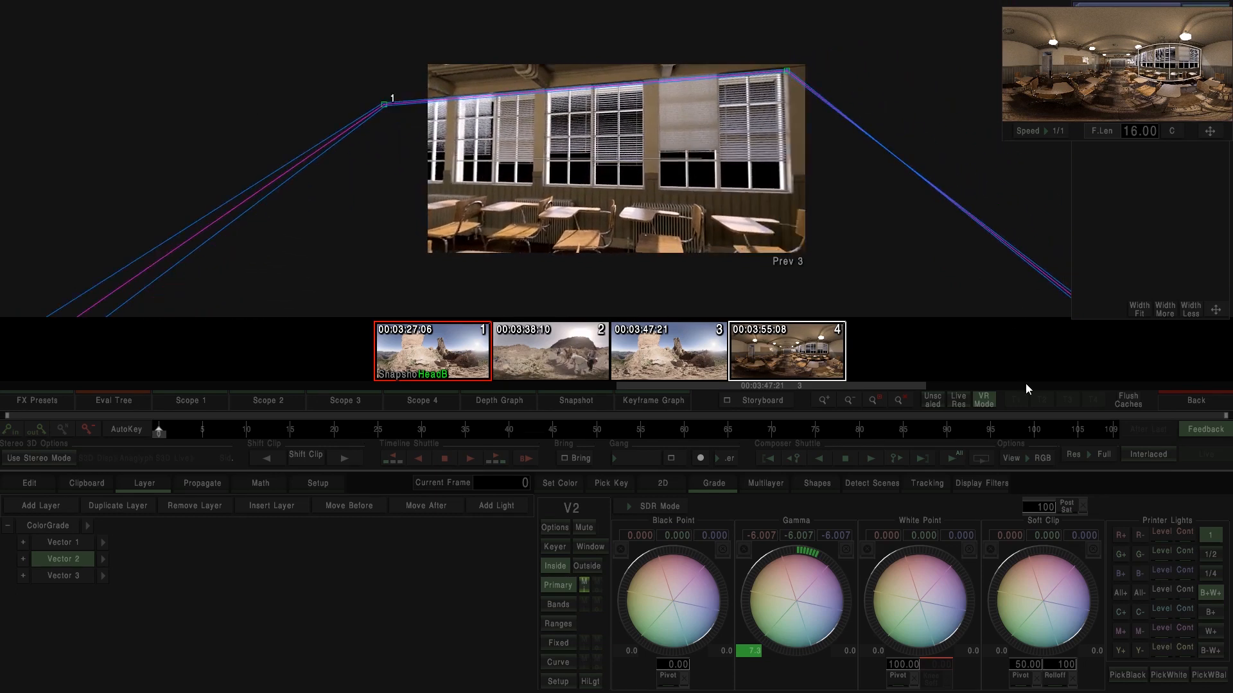
{"action": "left_click", "coordinate": [989, 400]}
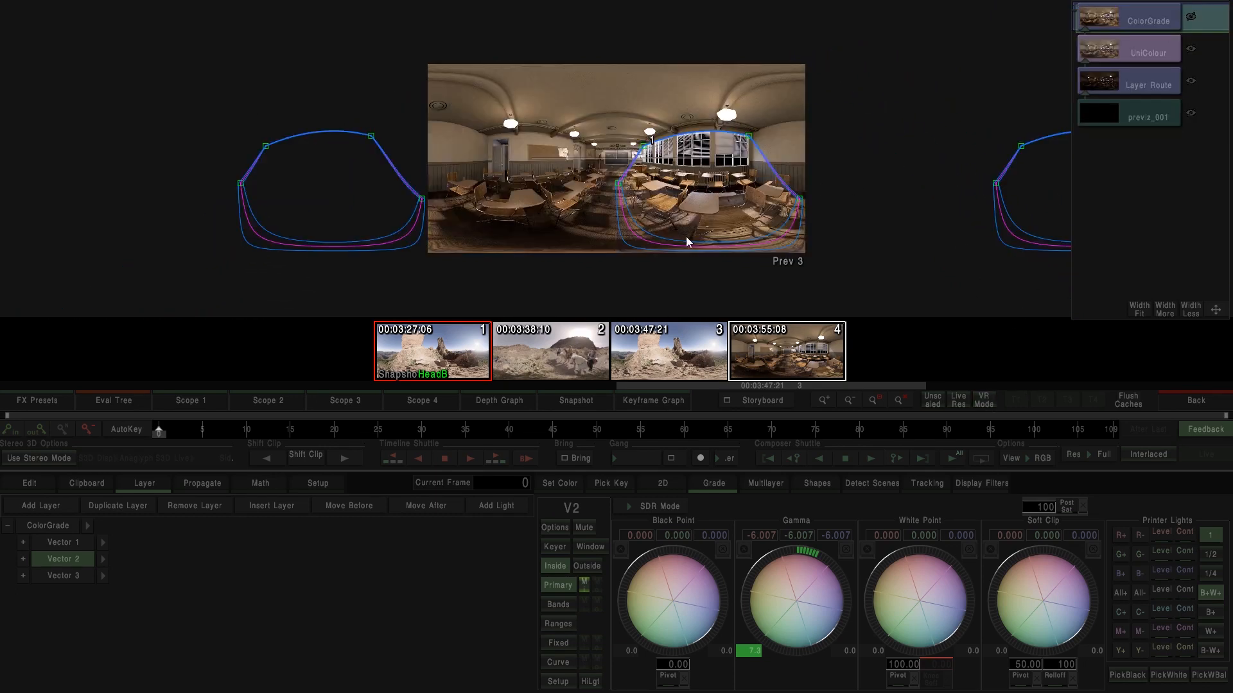
{"action": "left_click", "coordinate": [64, 576]}
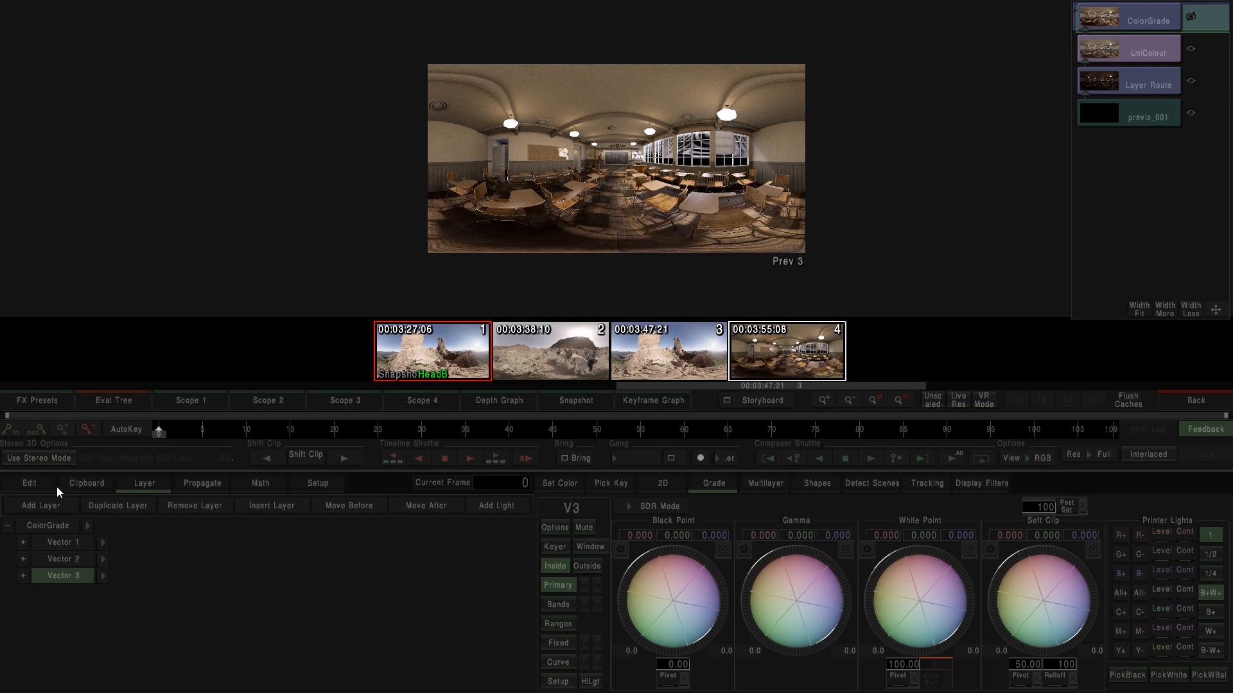
- Add a fourth vector to the grade and set its multilayer Depth key to the interior.Depth.Z layer
{"action": "scroll", "coordinate": [601, 177], "scroll_direction": "up", "scroll_amount": 4}
{"action": "left_click_drag", "start_coordinate": [601, 177], "coordinate": [588, 168]}
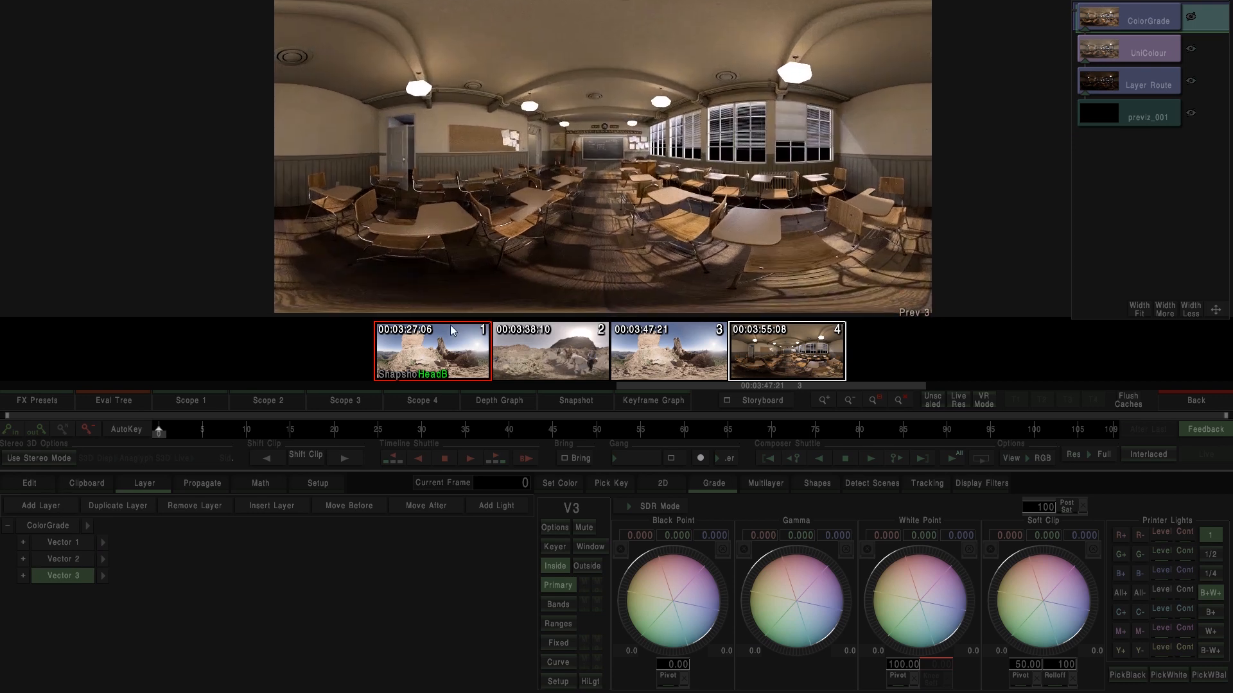
{"action": "left_click", "coordinate": [64, 507]}
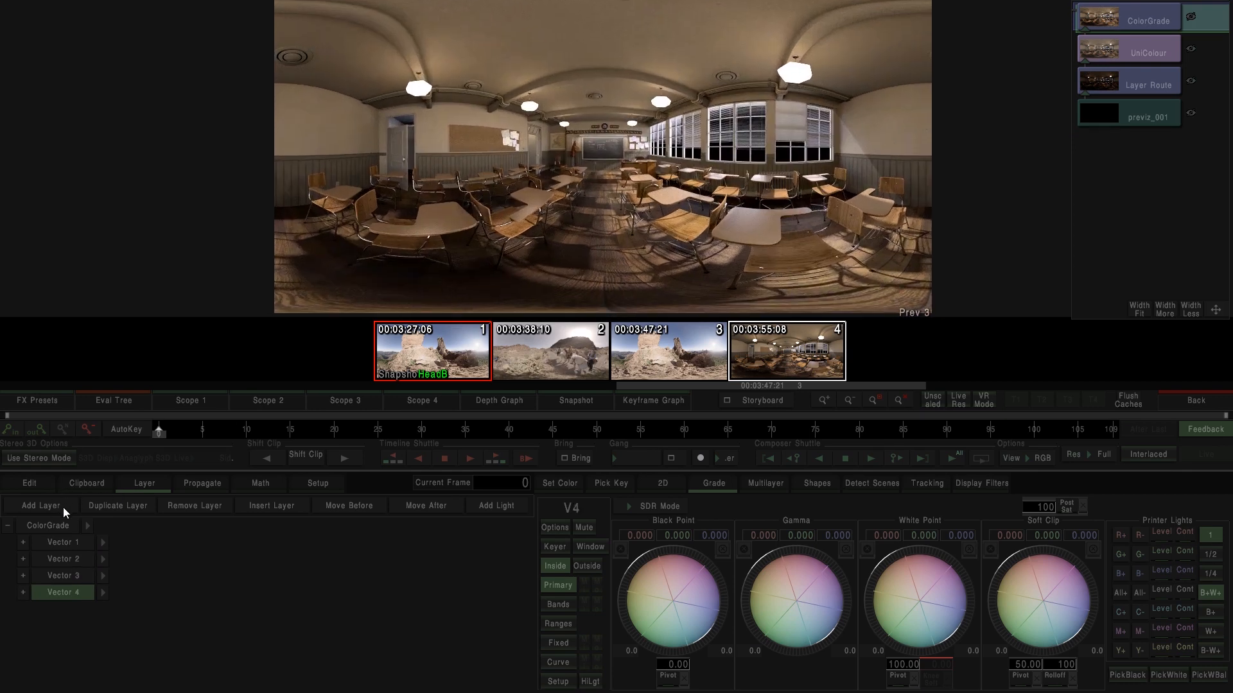
{"action": "left_click", "coordinate": [23, 592]}
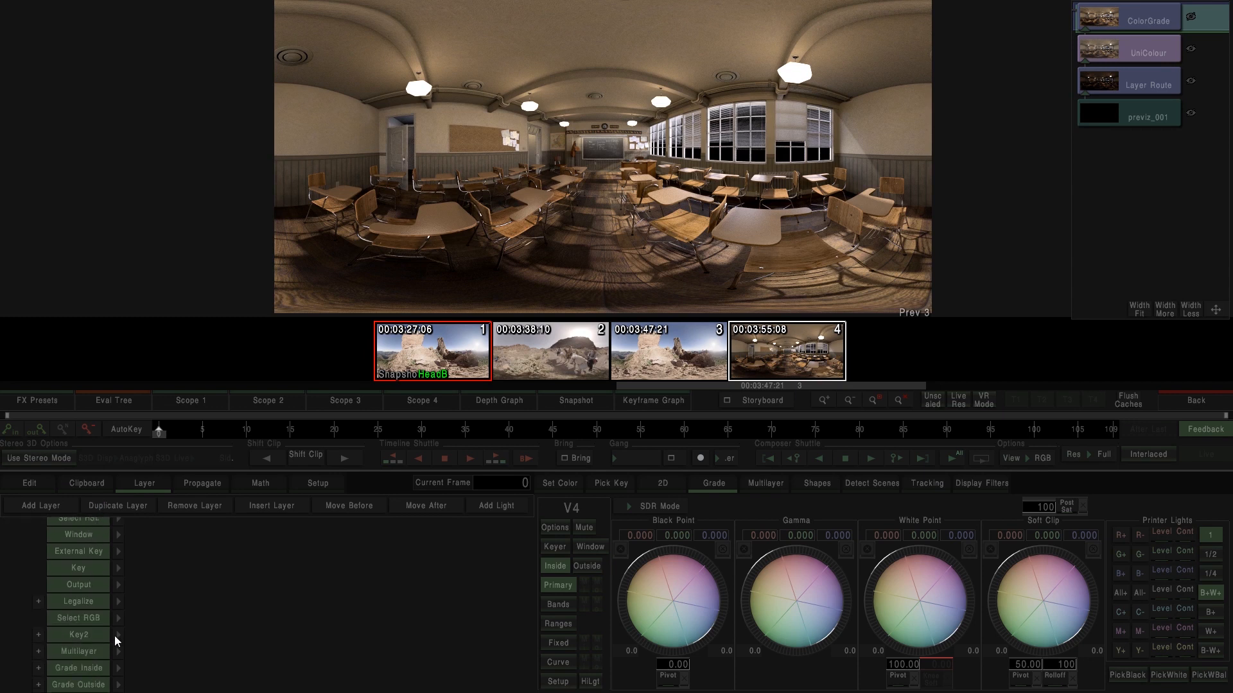
{"action": "left_click", "coordinate": [39, 651]}
{"action": "scroll", "coordinate": [95, 528], "scroll_direction": "down", "scroll_amount": 5}
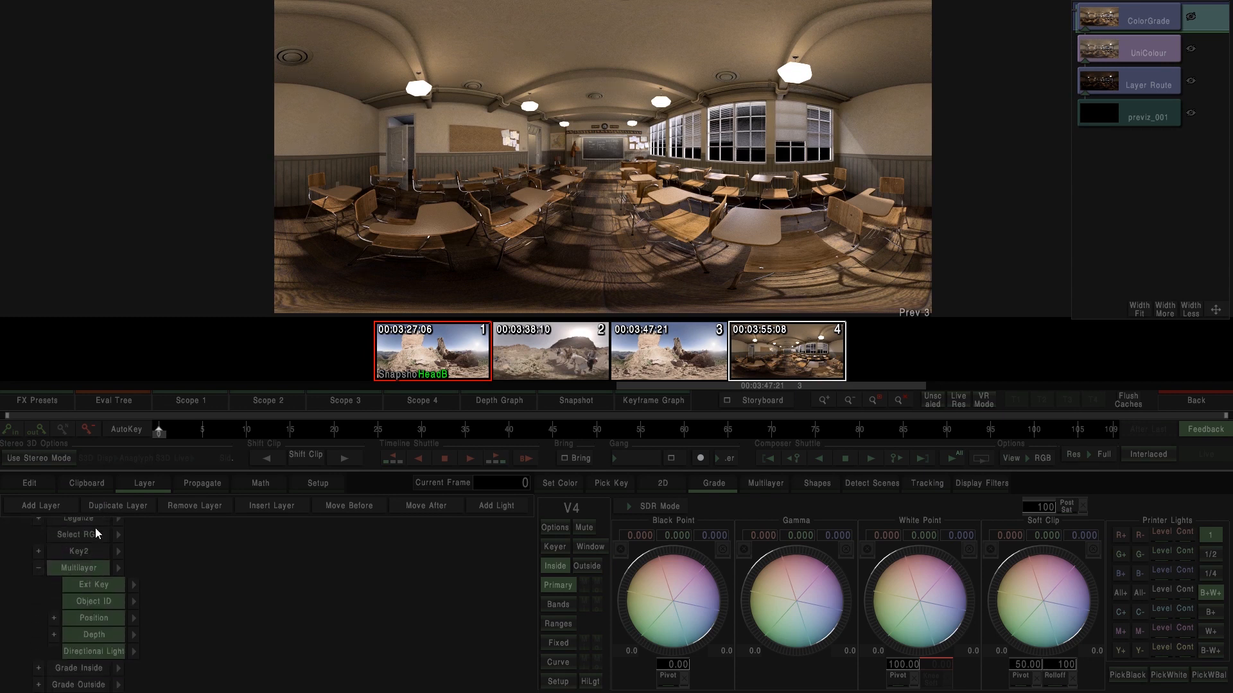
{"action": "left_click", "coordinate": [133, 634]}
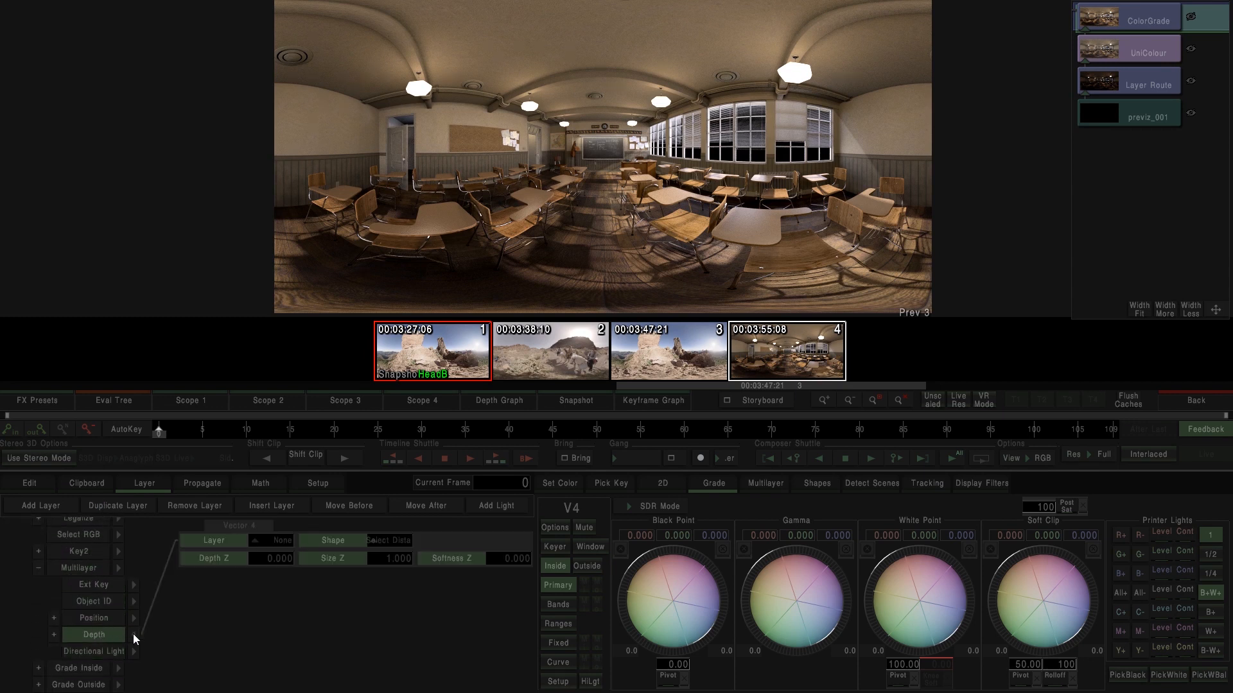
{"action": "left_click", "coordinate": [280, 543]}
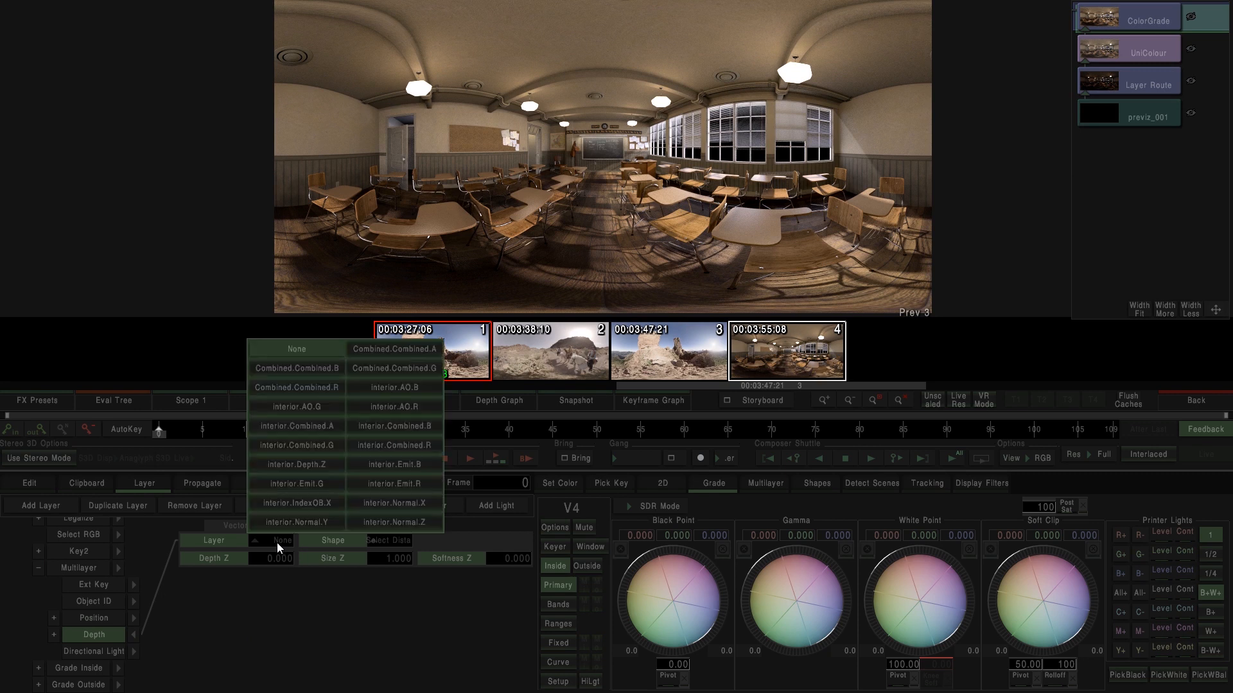
{"action": "left_click", "coordinate": [294, 465]}
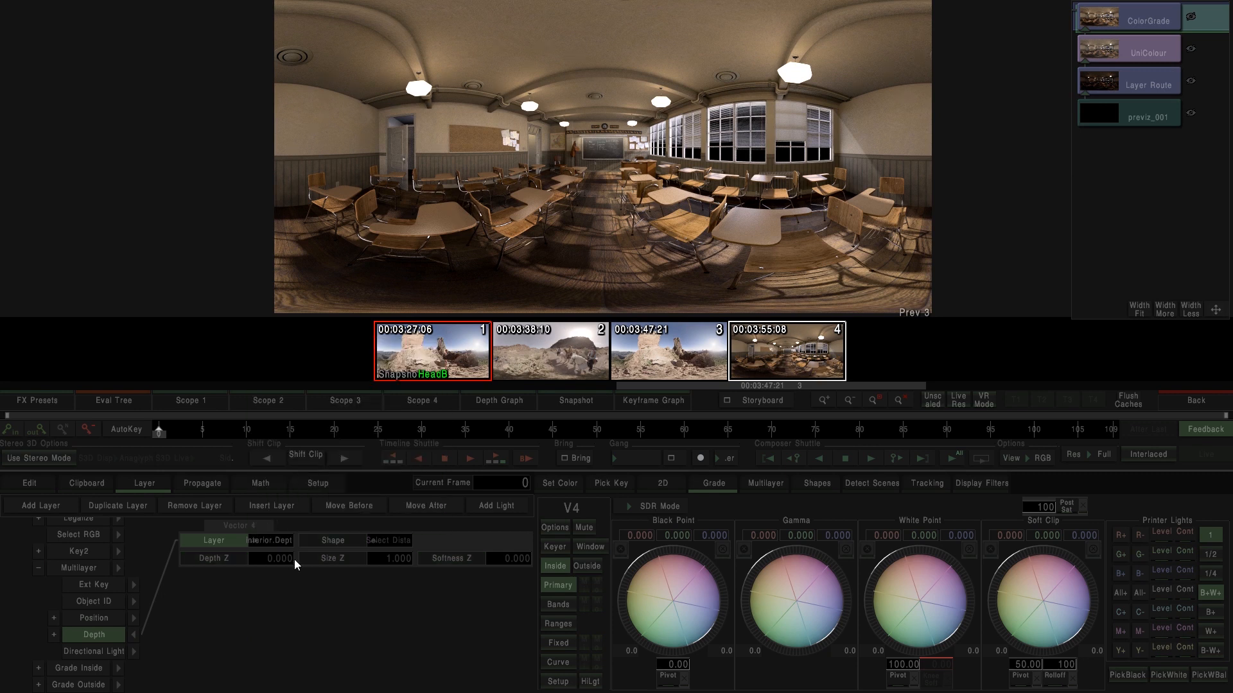
- With the key highlighted, set Depth Z to 6.000 and Softness Z to 1.400 to isolate the far end of the classroom
{"action": "left_click", "coordinate": [590, 682]}
{"action": "left_click_drag", "start_coordinate": [265, 558], "coordinate": [334, 558]}
{"action": "left_click_drag", "start_coordinate": [506, 558], "coordinate": [656, 583]}
{"action": "left_click", "coordinate": [590, 682]}
- Set the depth vector's black point to -12.08 and gamma to 5.378, and check the grade in VR mode
{"action": "left_click_drag", "start_coordinate": [791, 581], "coordinate": [757, 577]}
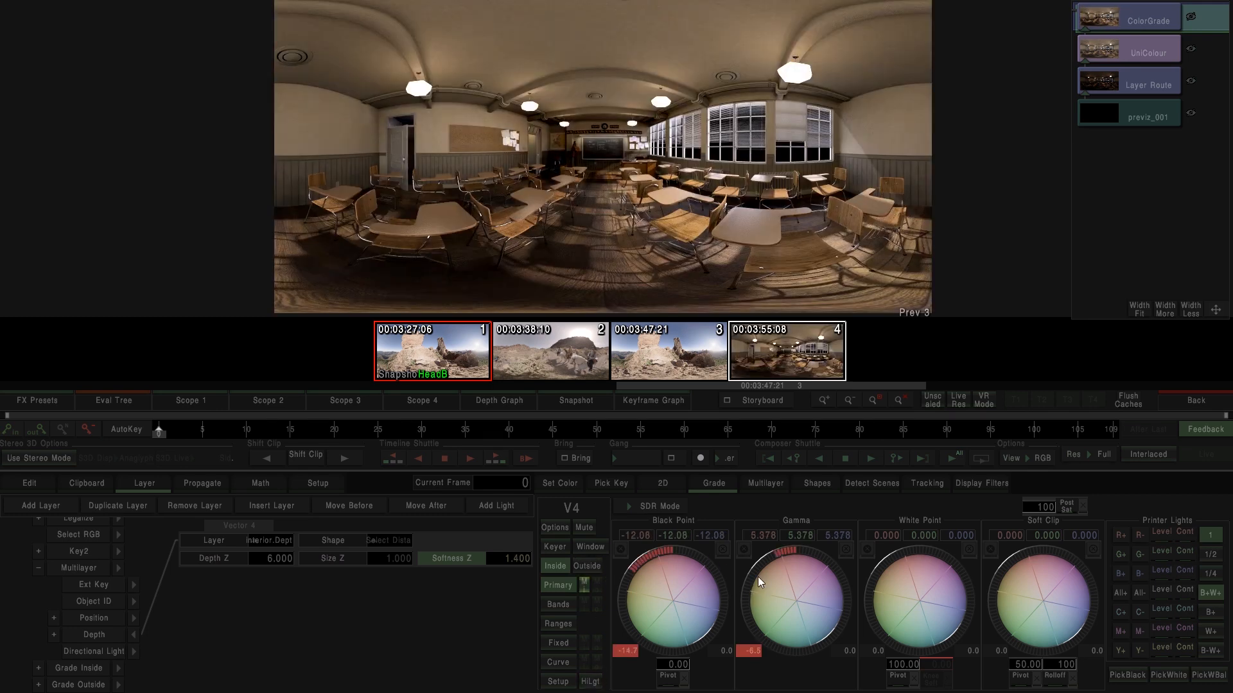
{"action": "scroll", "coordinate": [543, 186], "scroll_direction": "up", "scroll_amount": 5}
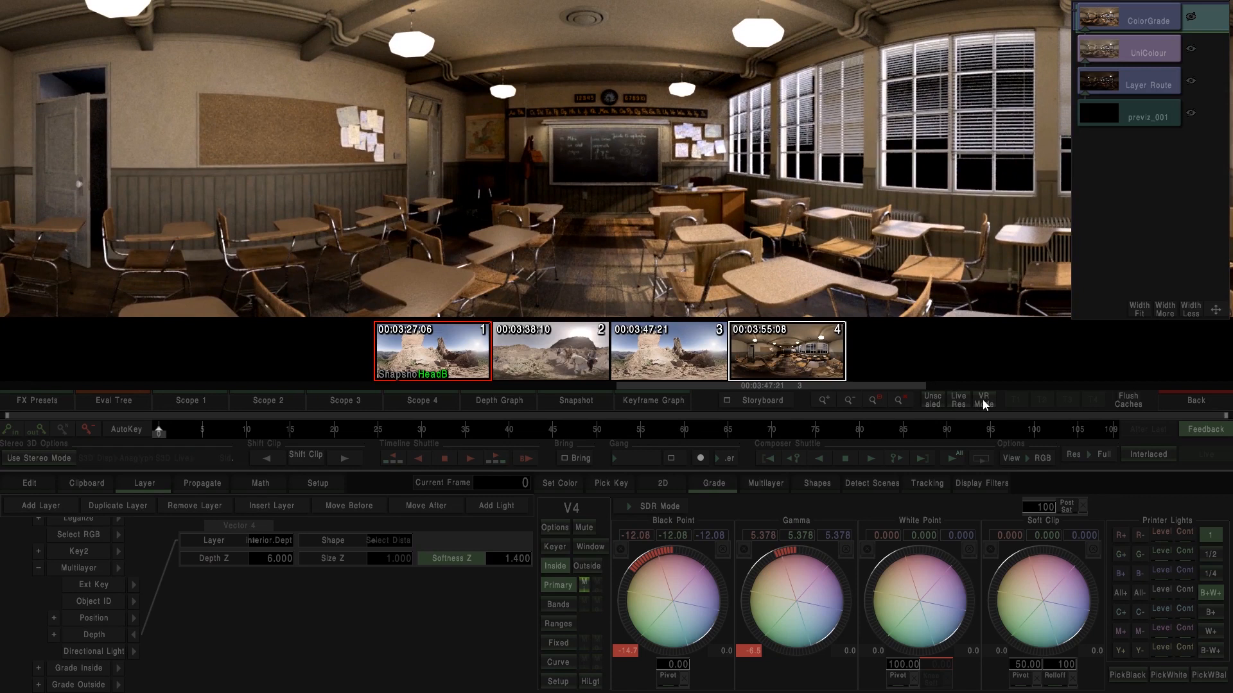
{"action": "left_click", "coordinate": [985, 403]}
{"action": "left_click_drag", "start_coordinate": [1177, 68], "coordinate": [1055, 70]}
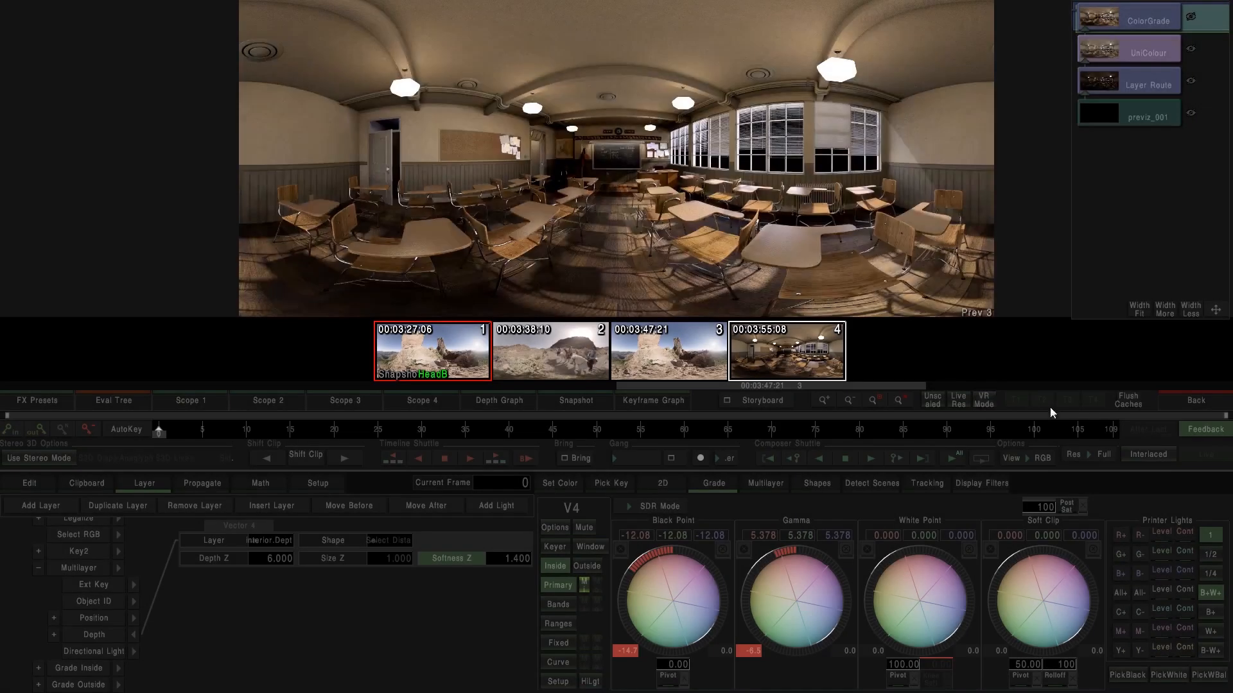
- Return to the timeline, add a Sharpen effect on top of the classroom shot's ColorGrade, and open it for editing
{"action": "left_click", "coordinate": [1185, 403]}
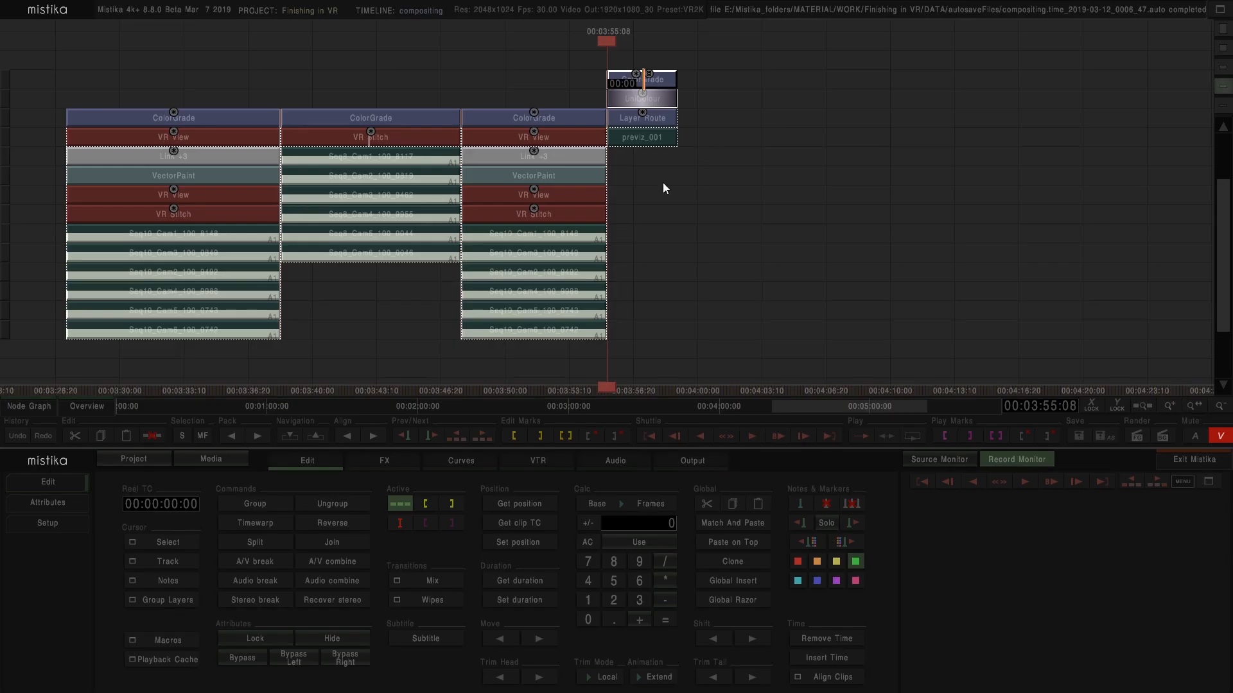
{"action": "left_click", "coordinate": [387, 461]}
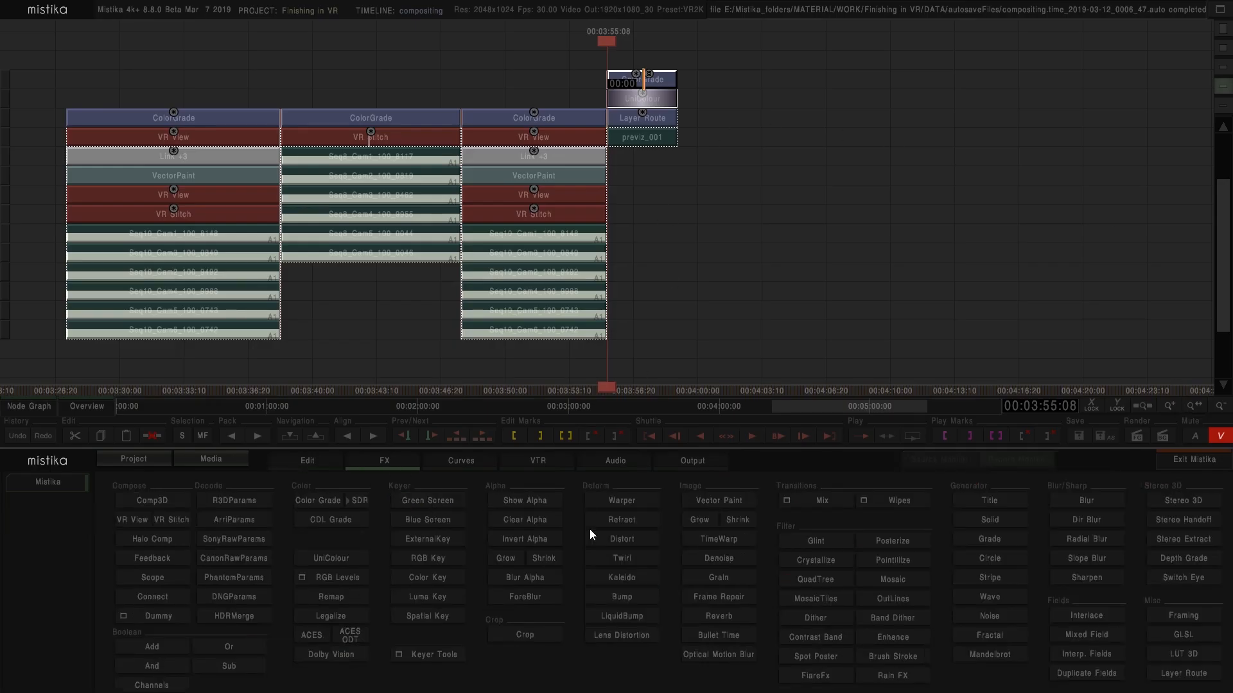
{"action": "left_click", "coordinate": [1084, 579]}
{"action": "double_click", "coordinate": [665, 63]}
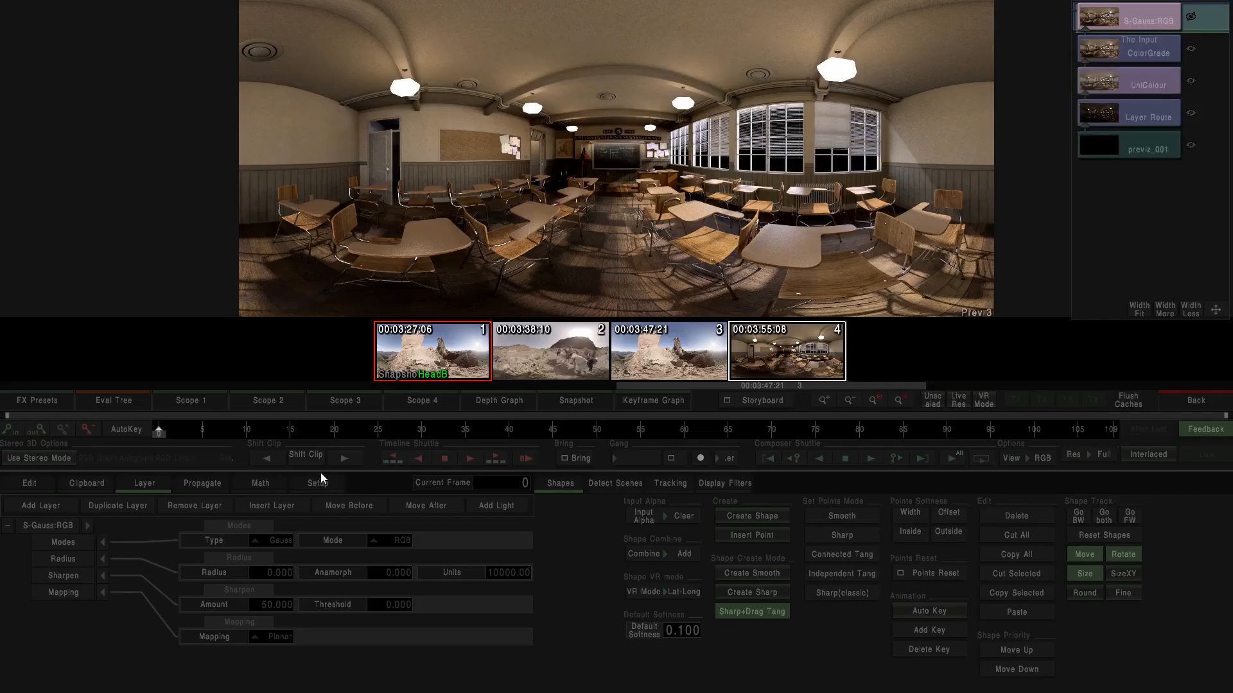
- Set the Sharpen mapping to LatLong and the radius to 21.000, and compare the sharpened classroom with the original
{"action": "left_click", "coordinate": [271, 637]}
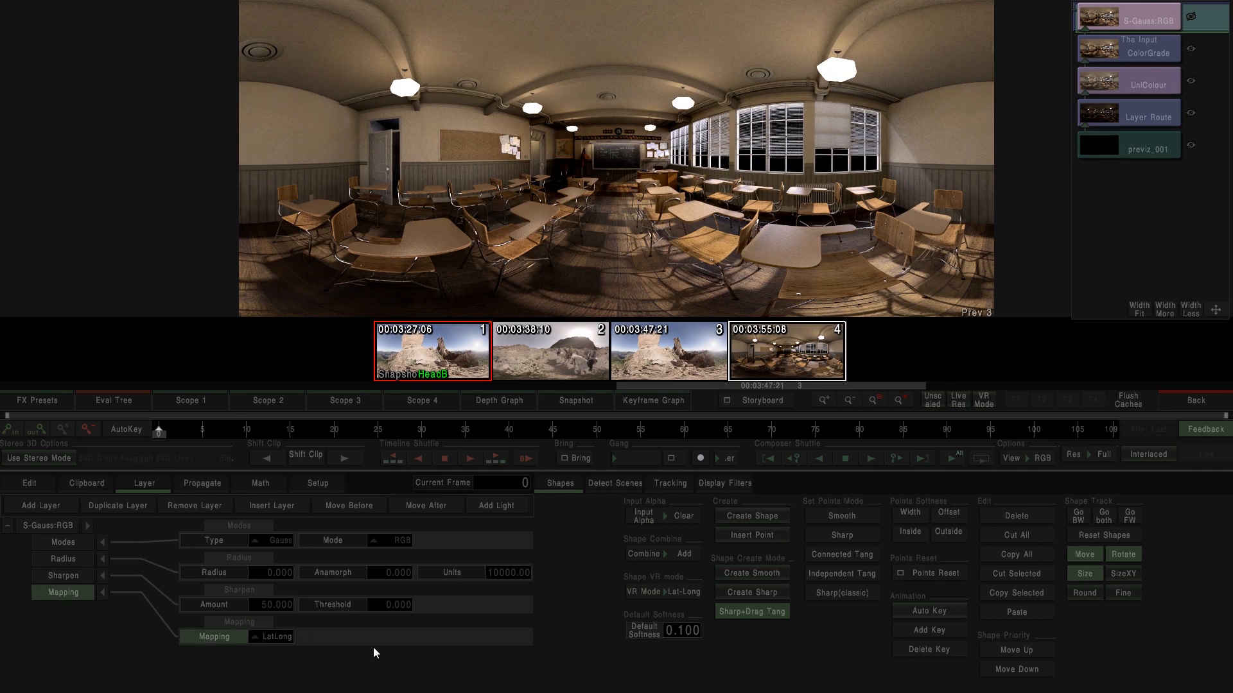
{"action": "left_click_drag", "start_coordinate": [257, 574], "coordinate": [400, 567]}
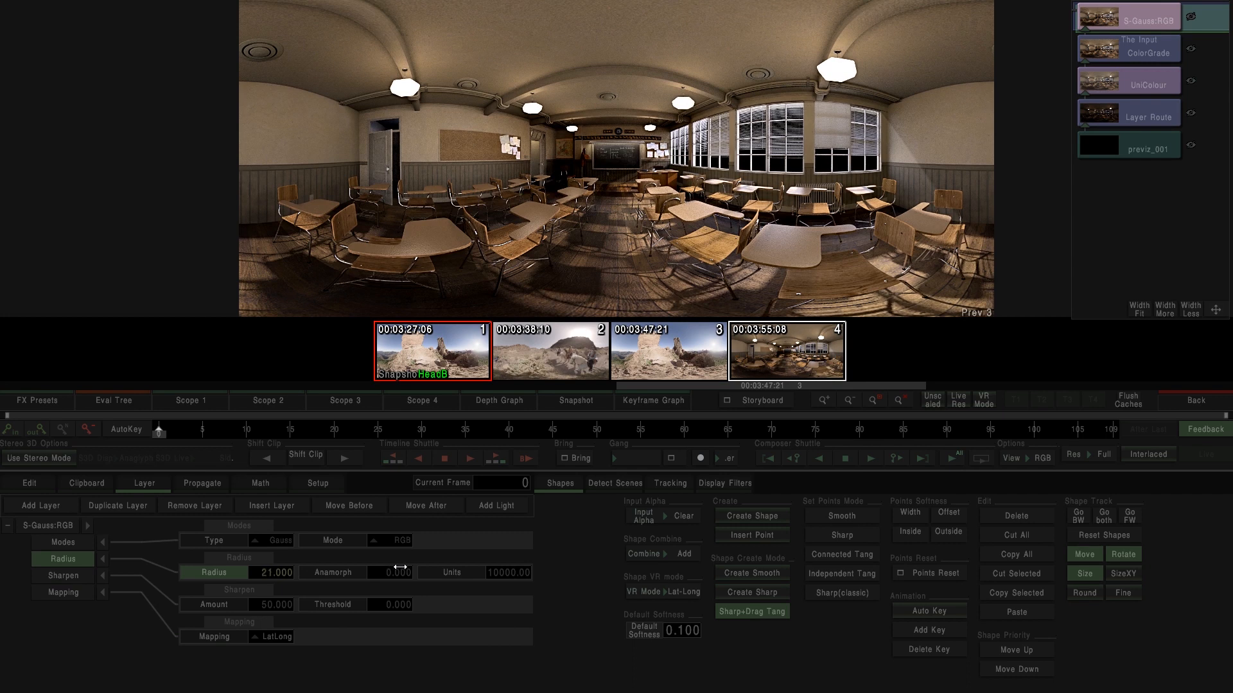
{"action": "left_click", "coordinate": [1191, 19]}
{"action": "scroll", "coordinate": [855, 222], "scroll_direction": "down", "scroll_amount": 3}
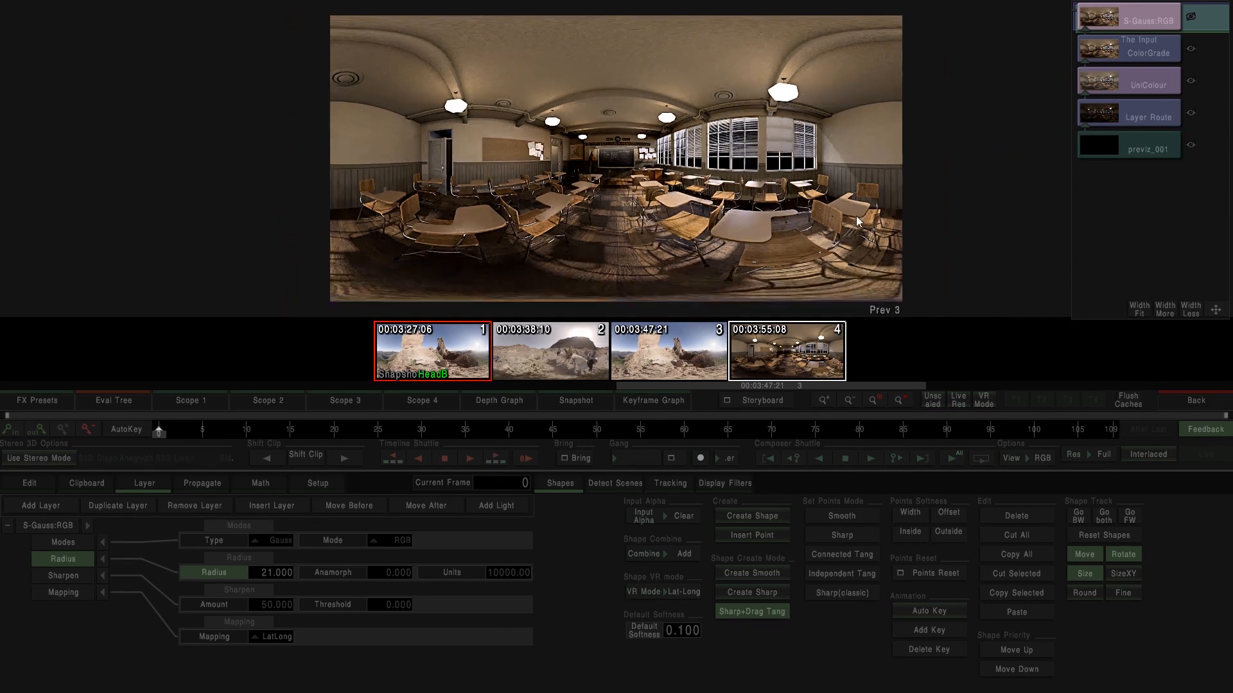
{"action": "scroll", "coordinate": [905, 200], "scroll_direction": "up", "scroll_amount": 1}
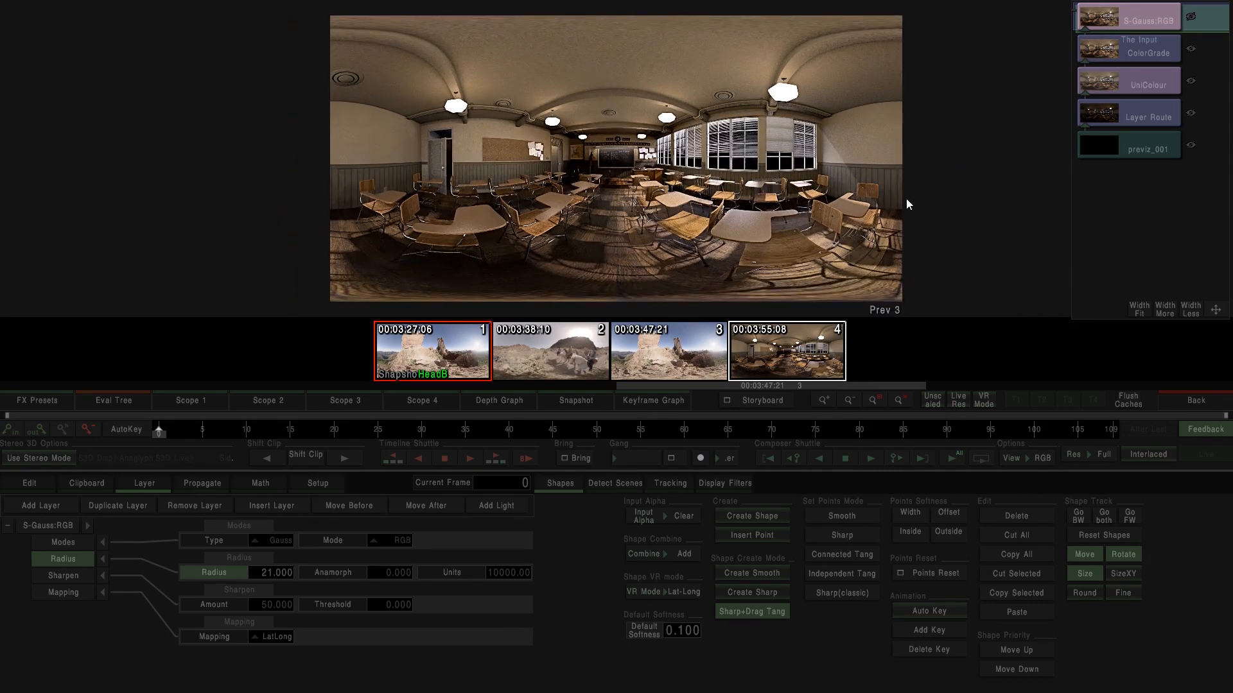